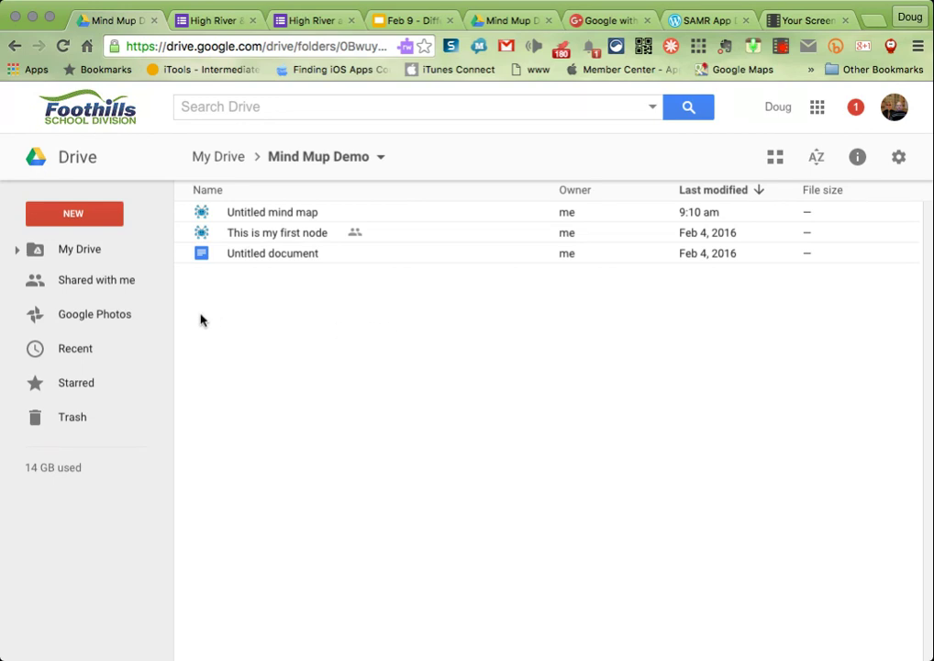
- Search the apps that can be connected to Drive for "mindmup", then close the app gallery
left_click(53, 218)
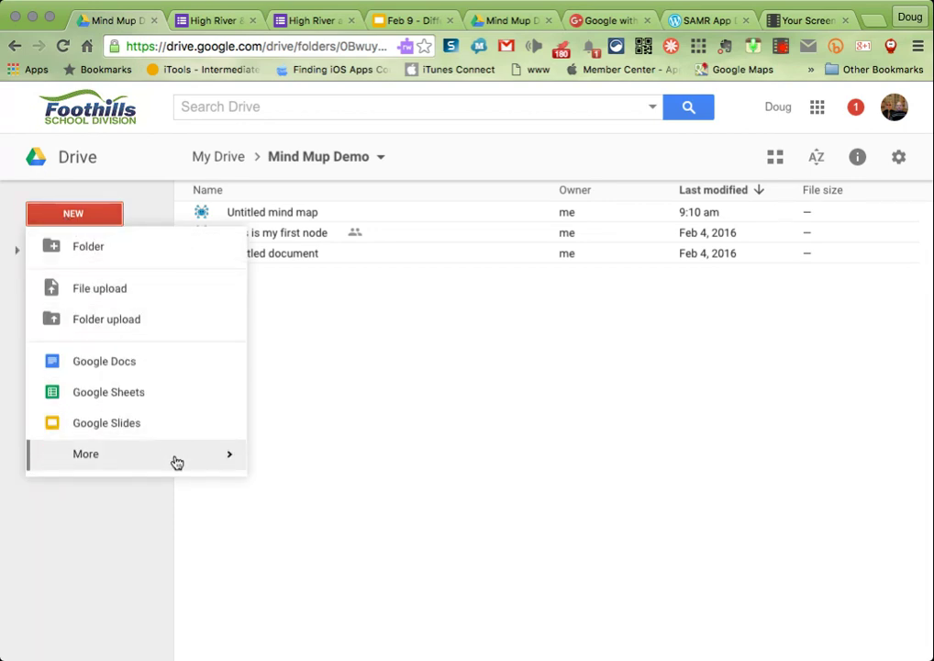
mouse_move(177, 461)
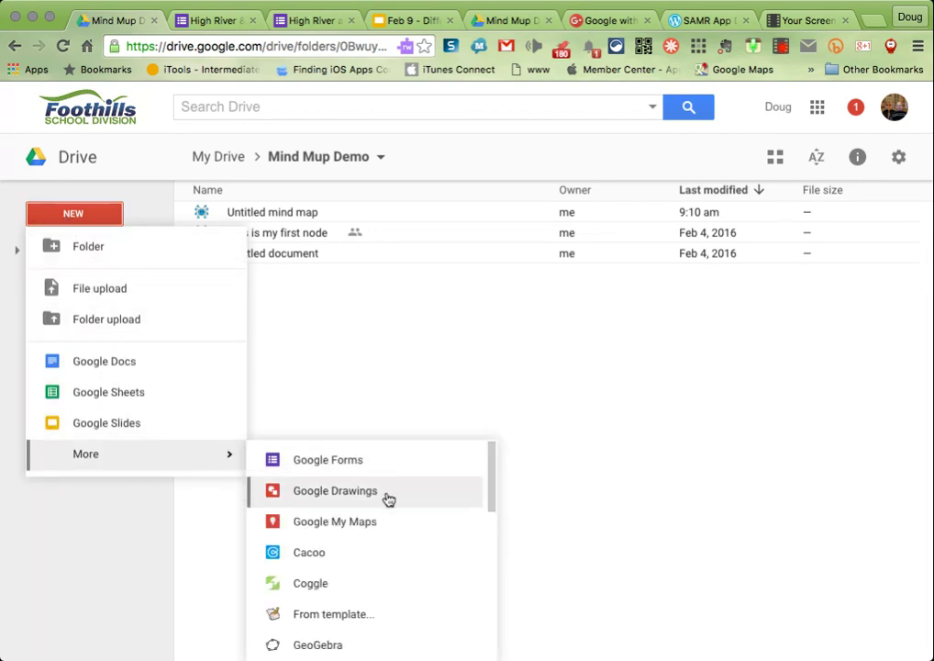
scroll(387, 499, "down", 10)
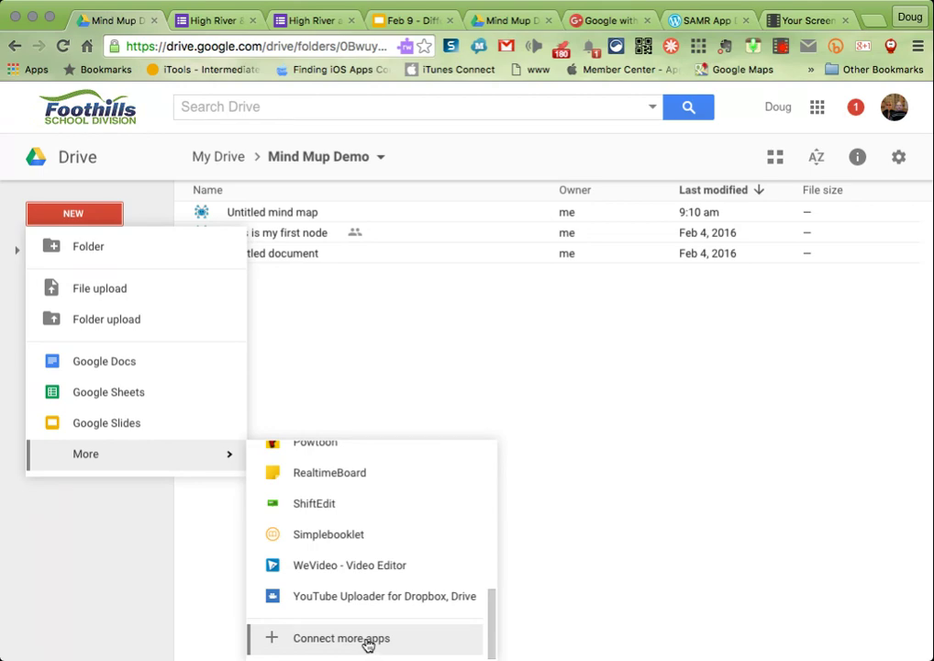
left_click(368, 643)
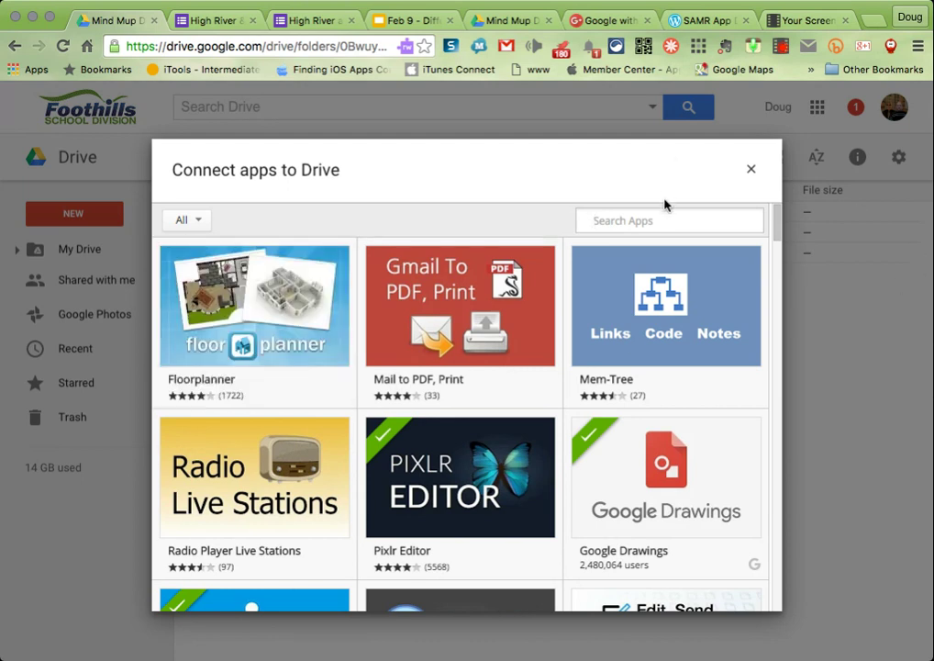
type("mindmup")
key("Return")
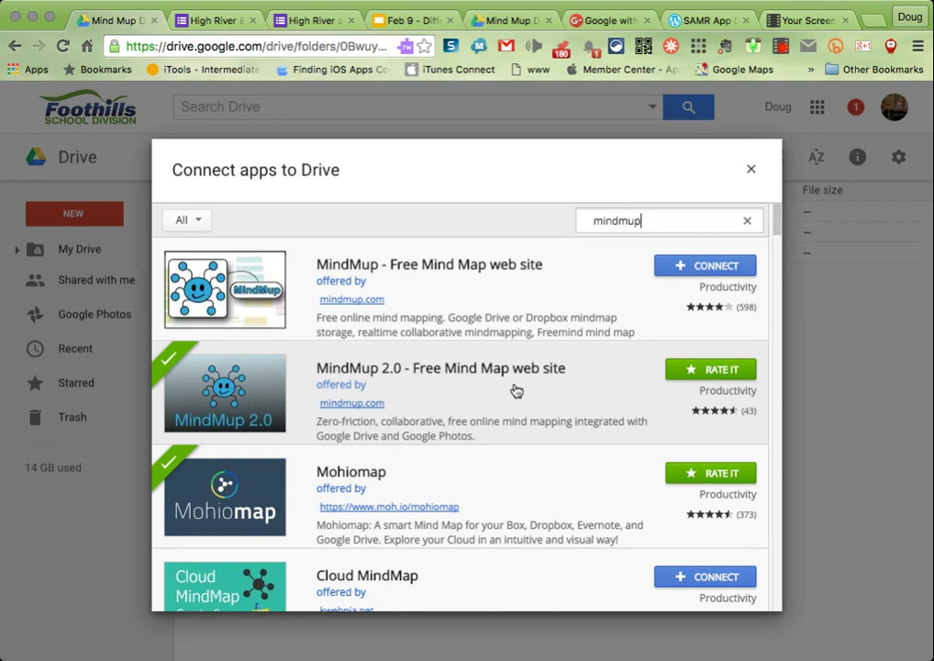
left_click(750, 172)
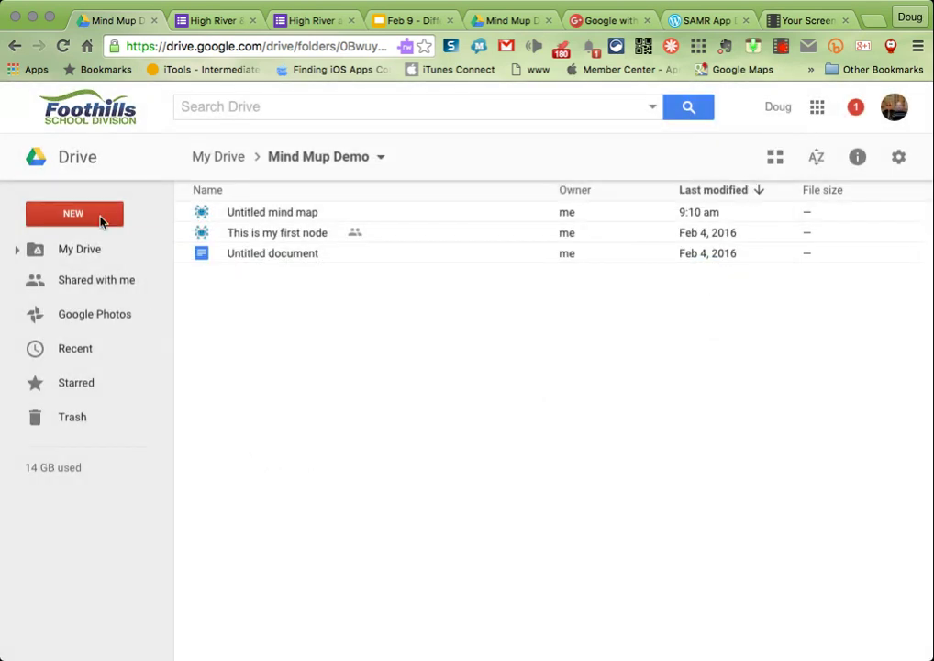
- Create a new MindMup 2.0 mind map in the Mind Mup Demo folder
left_click(93, 217)
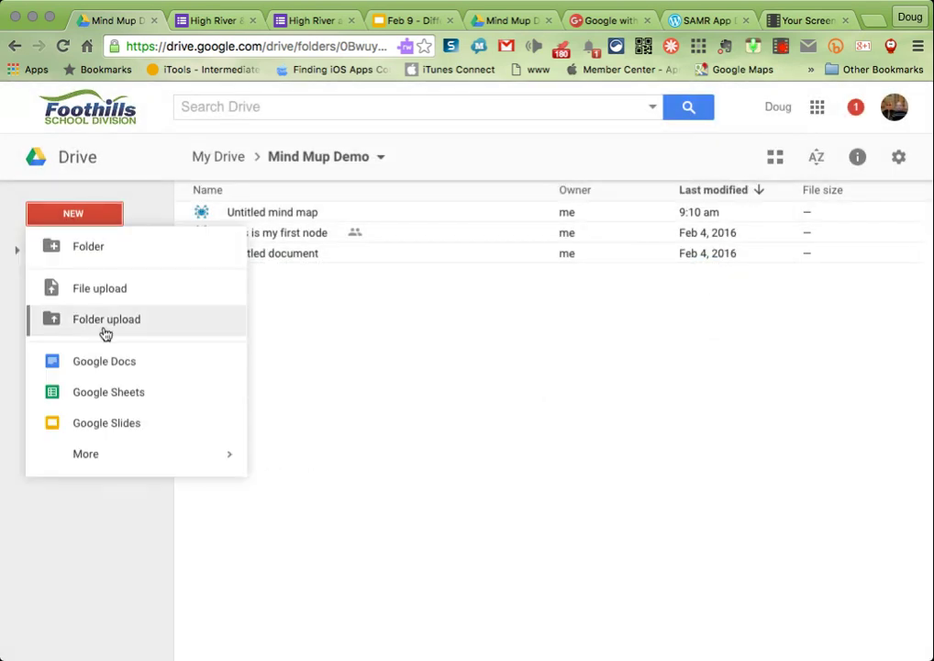
mouse_move(135, 459)
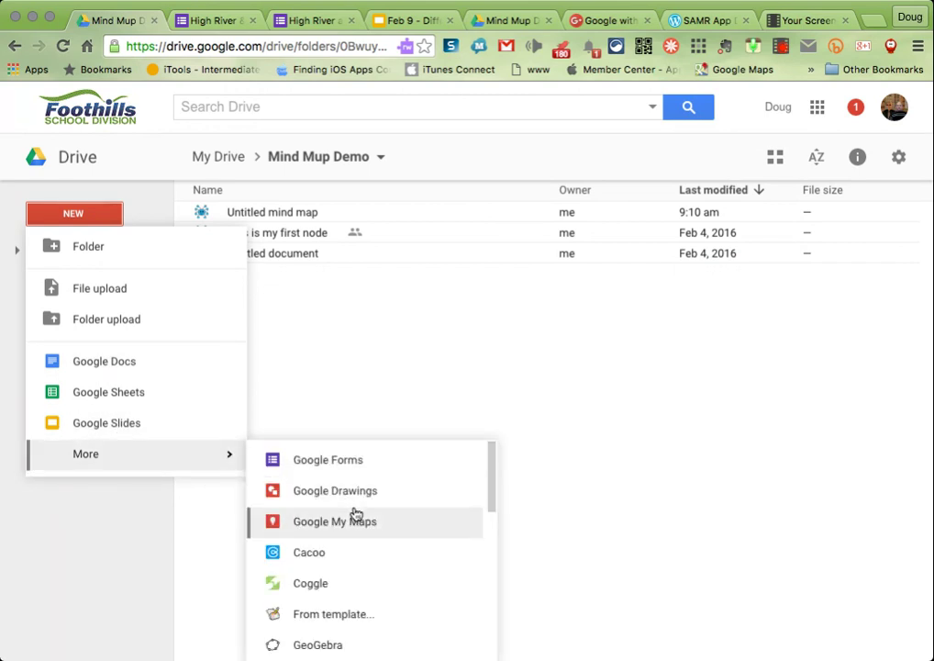
scroll(356, 514, "down", 5)
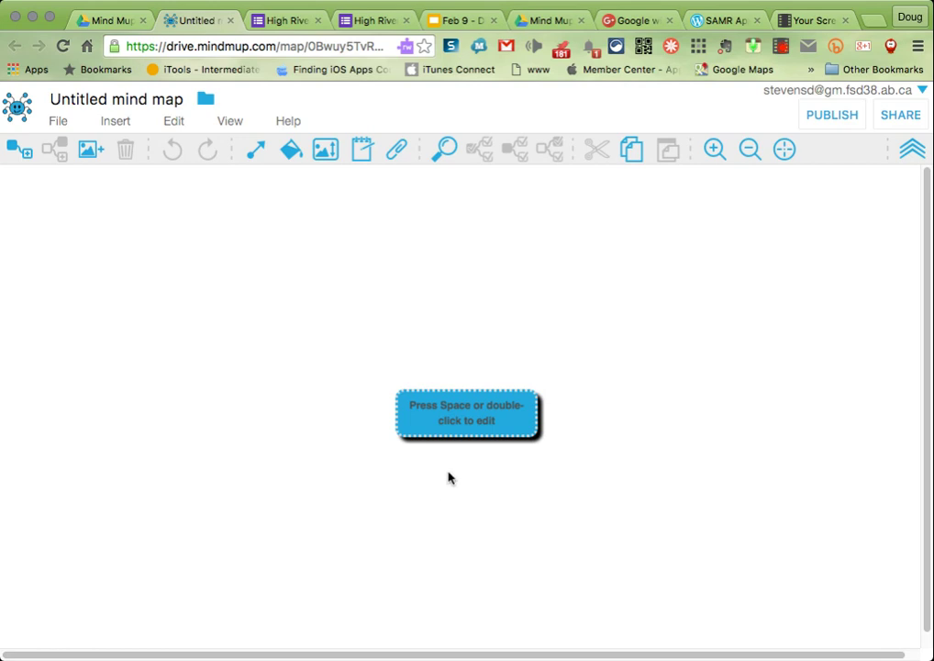
- Replace the central node's placeholder text with "Rabbits"
double_click(454, 418)
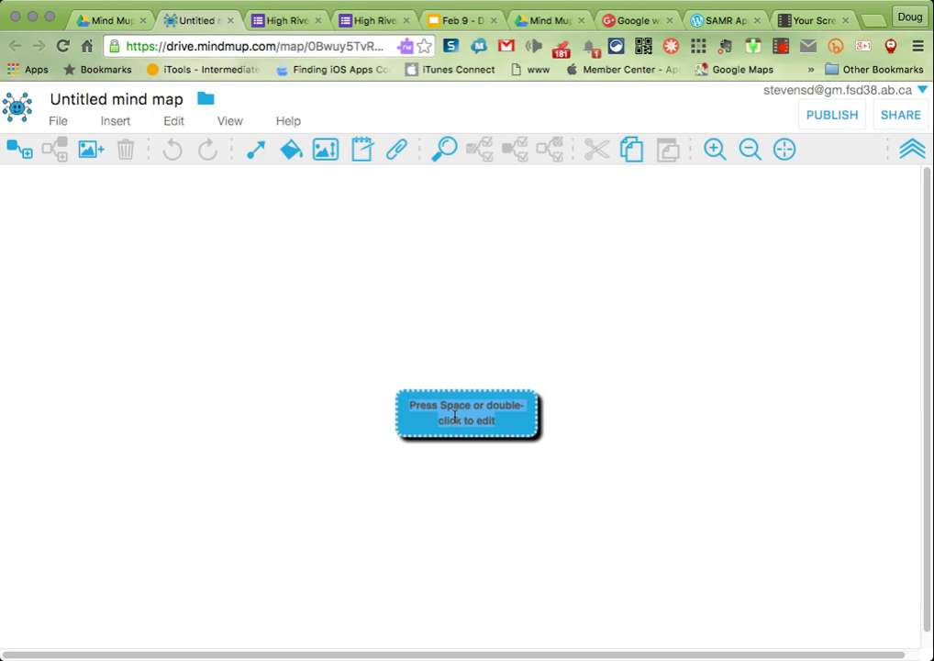
type("Rabbits")
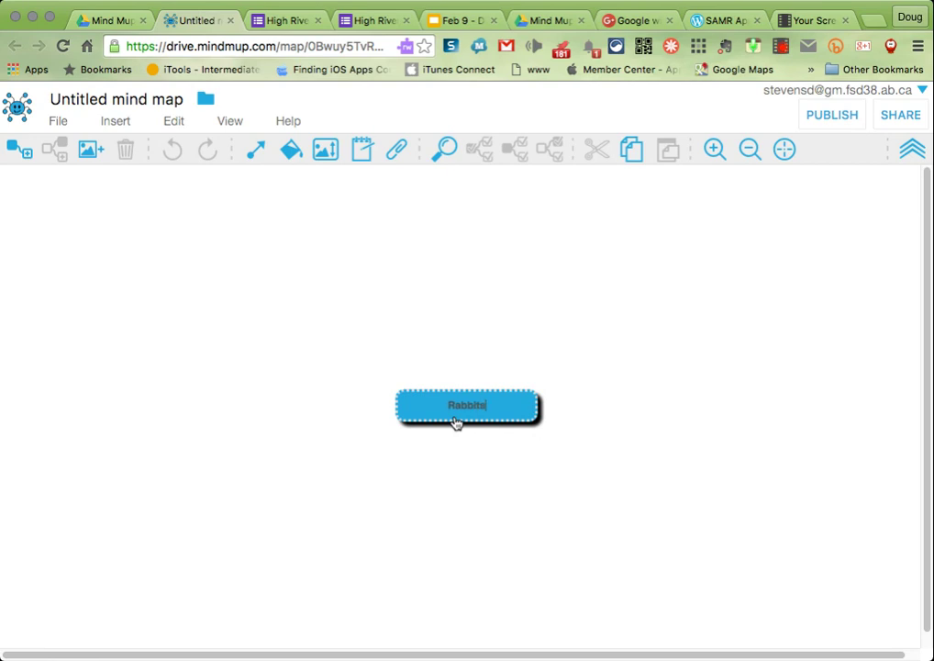
key("Return")
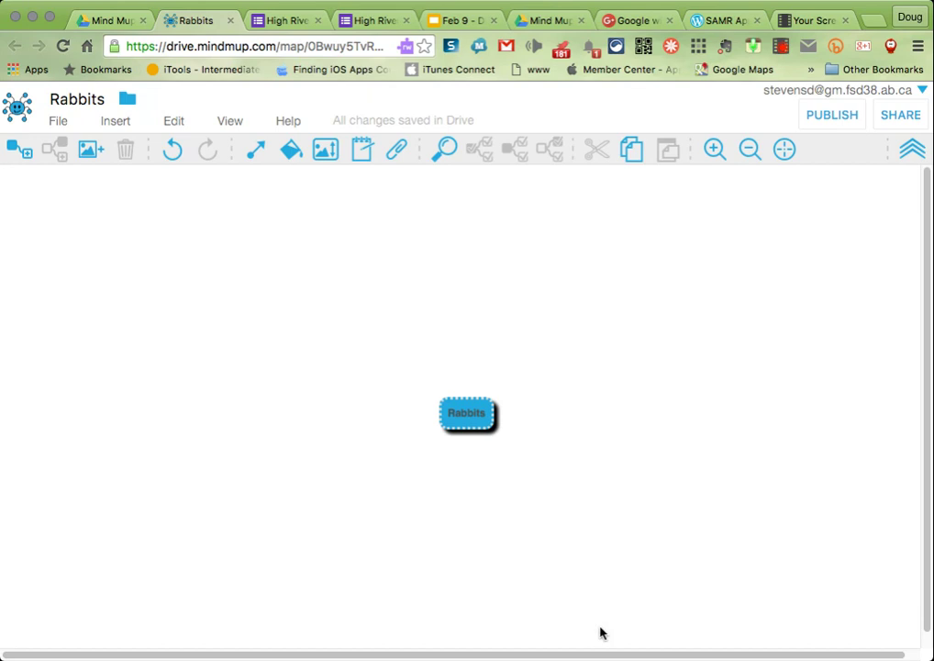
- Add a child node "are" to the Rabbits node and give it a child node "Fluffy"
key("Tab")
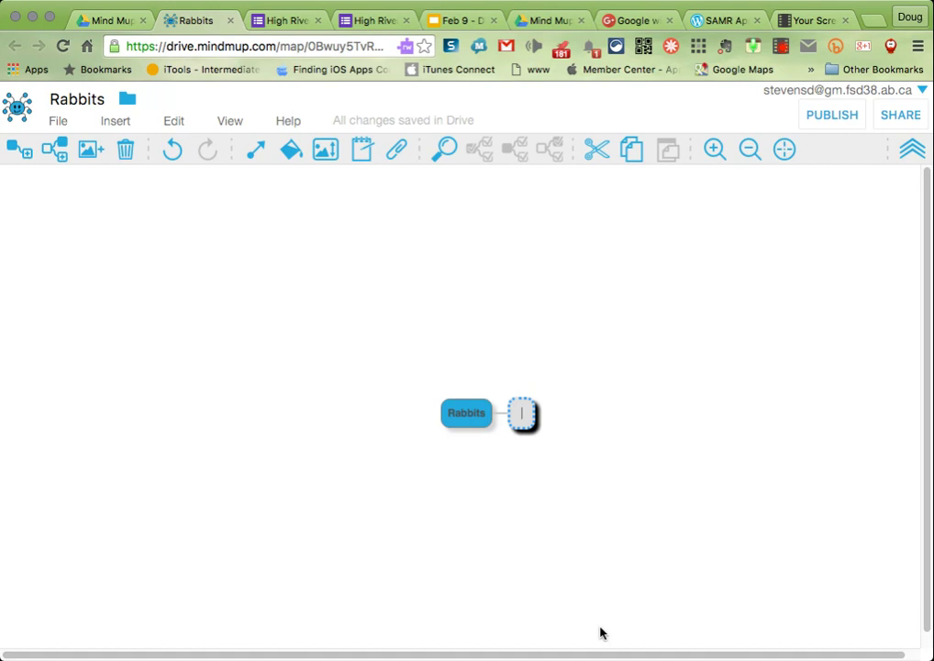
type("are")
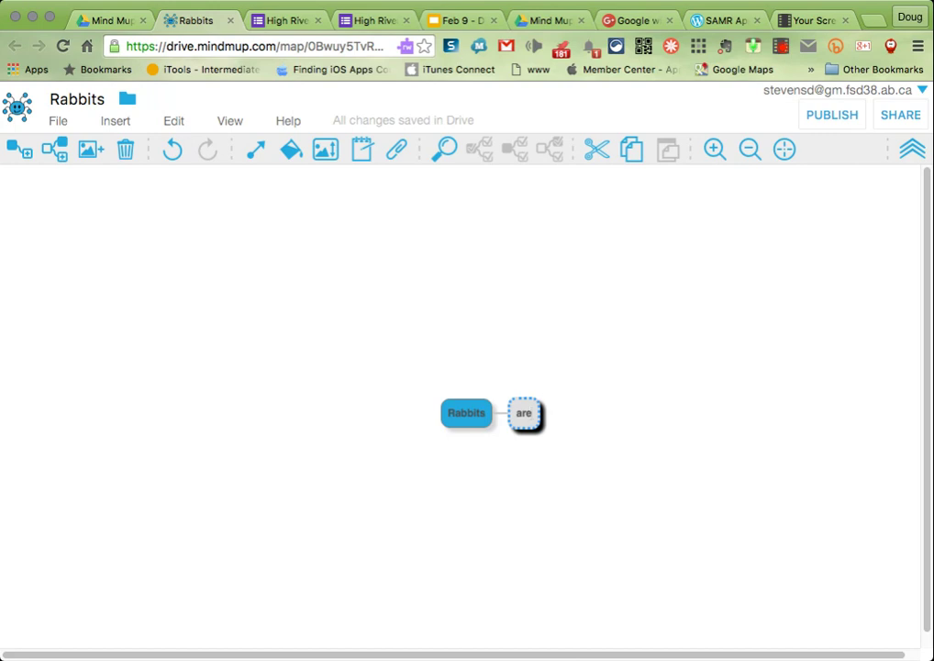
key("Tab")
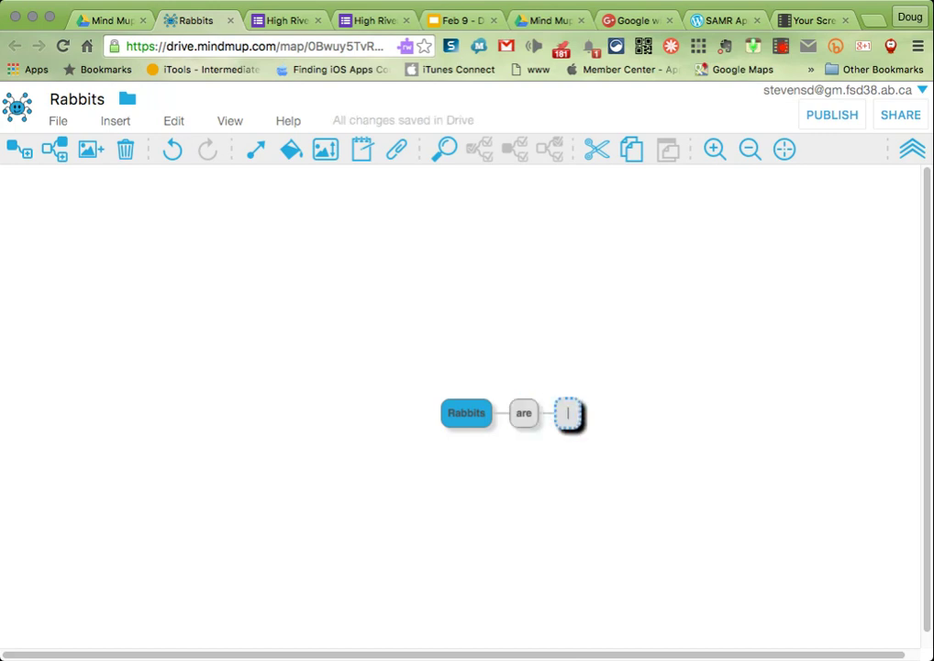
type("FLU")
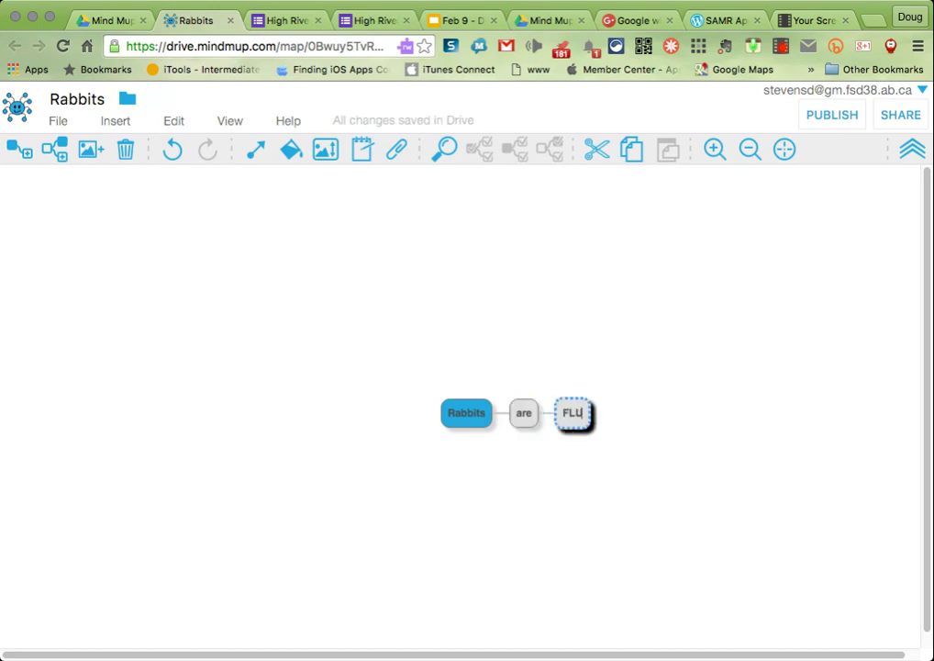
key("BackSpace")
key("BackSpace")
type("luffy")
key("Return")
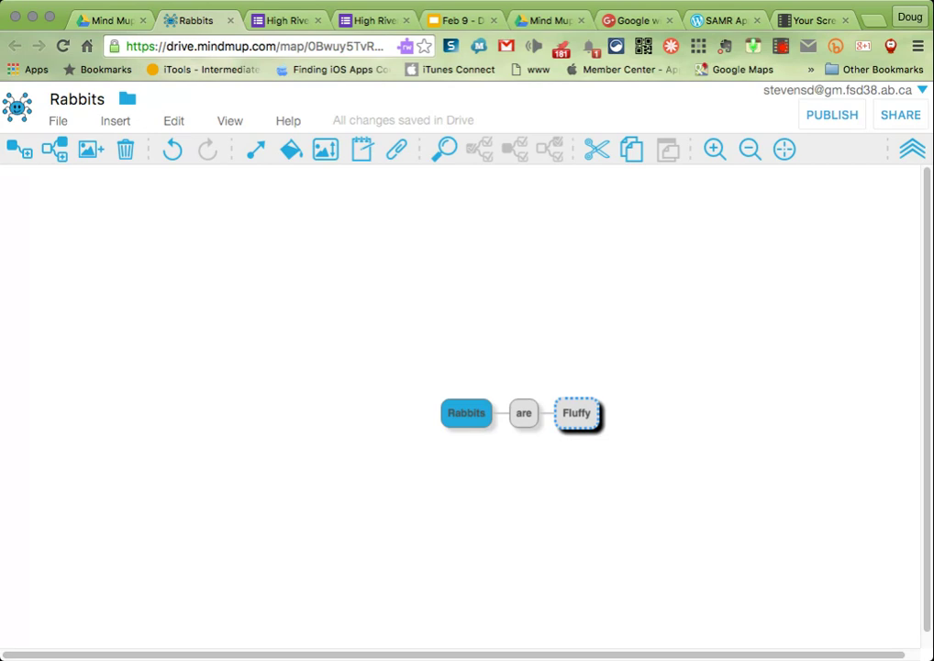
- Add the sibling nodes "Small" and "Quiet" below Fluffy on the "are" branch
key("Return")
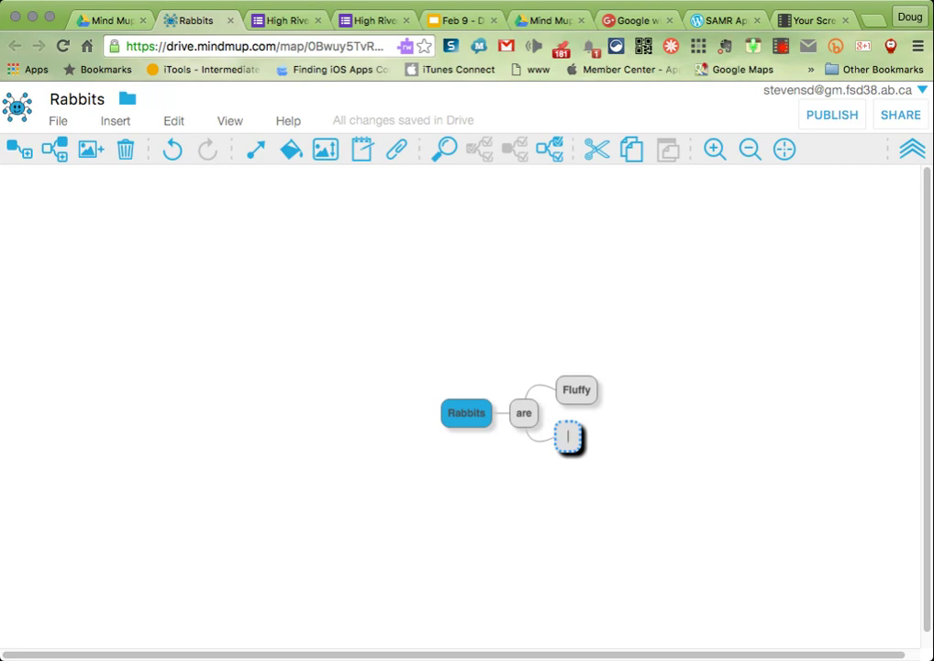
type("Small")
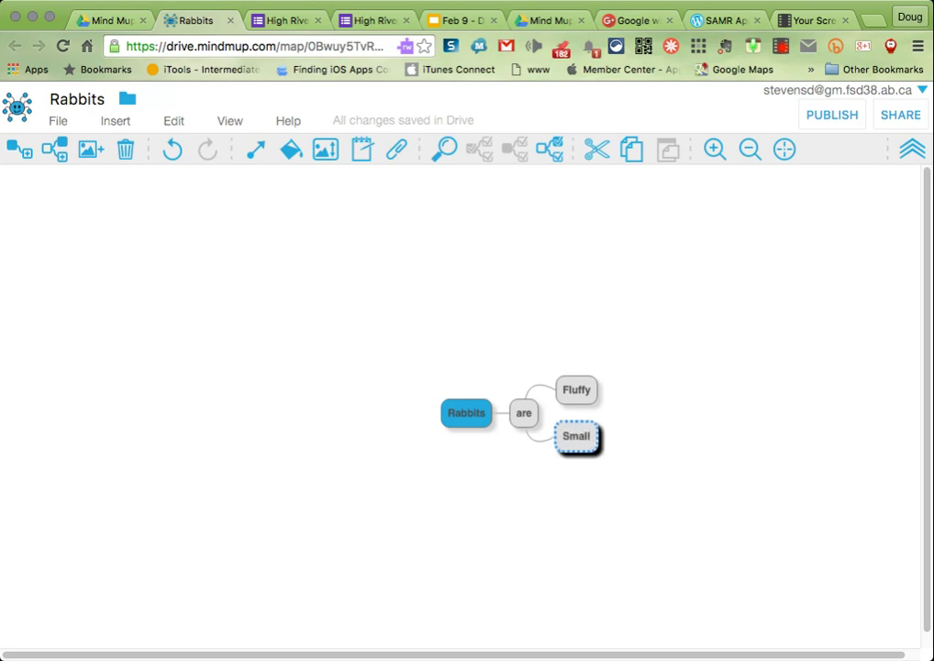
key("Return")
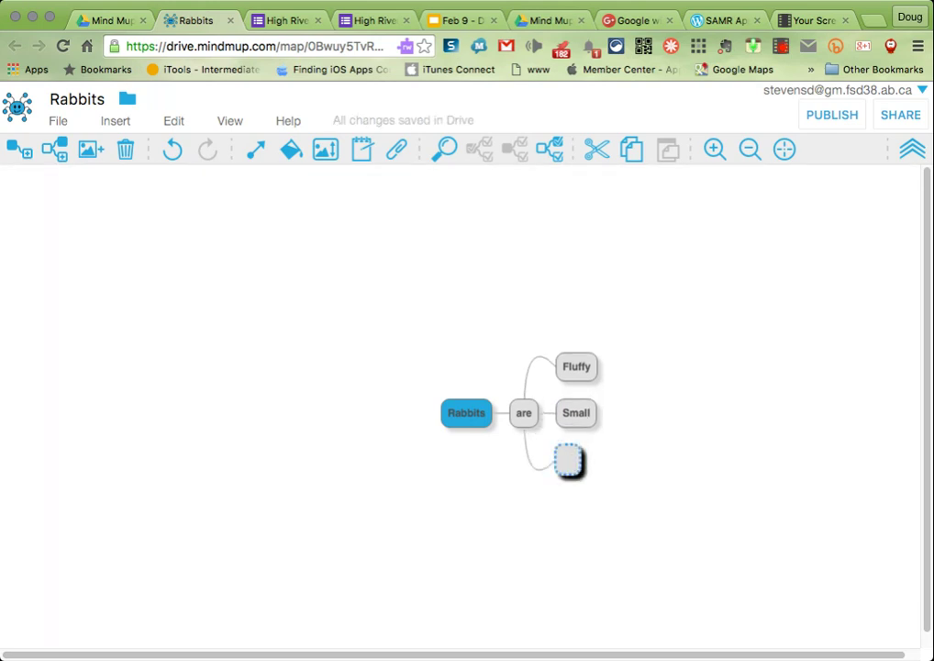
type("Quiet")
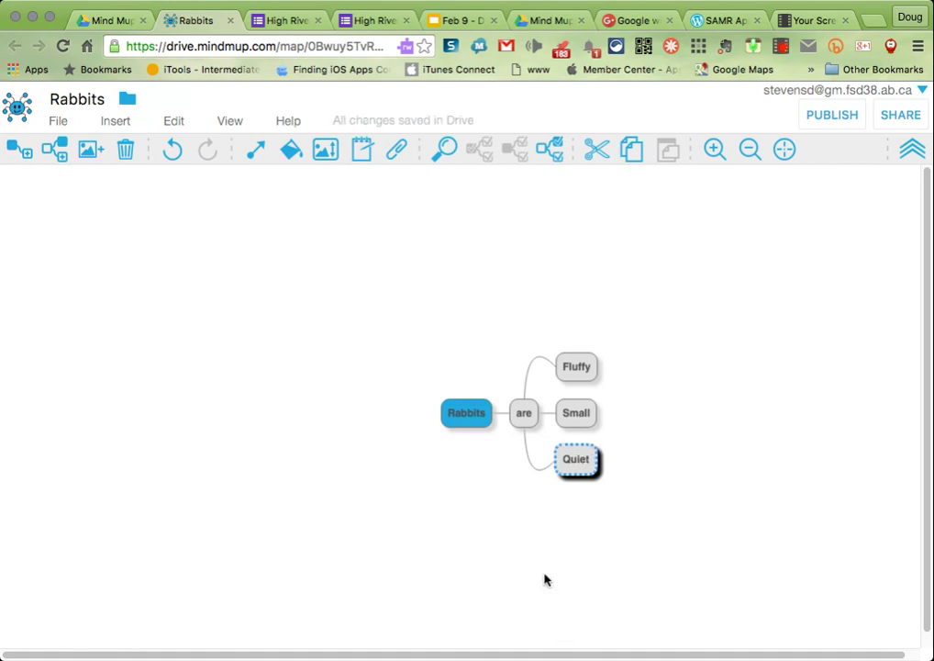
- Add a second child node "like" to the central Rabbits node
left_click(472, 417)
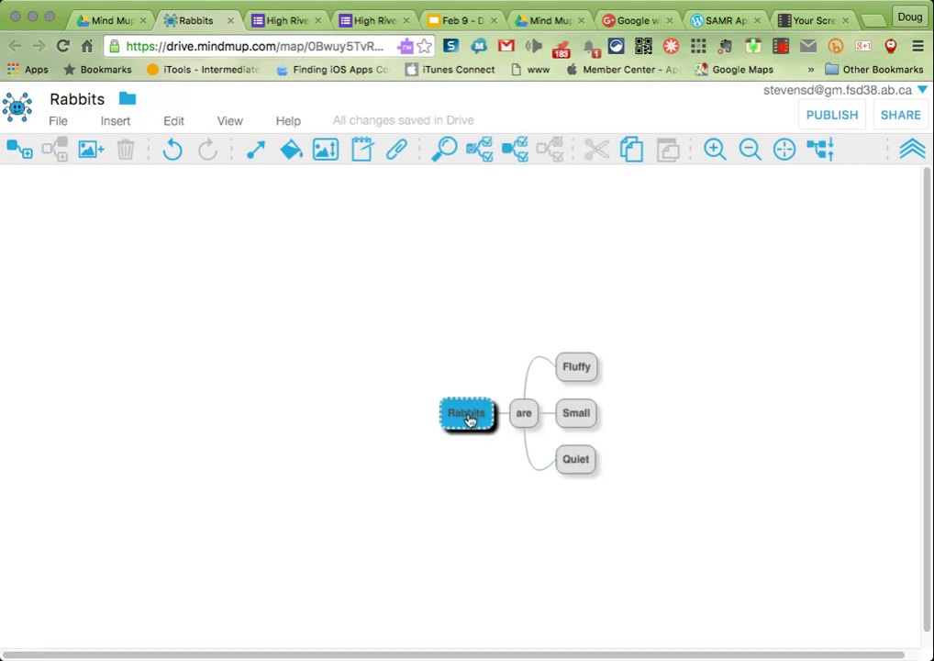
key("Tab")
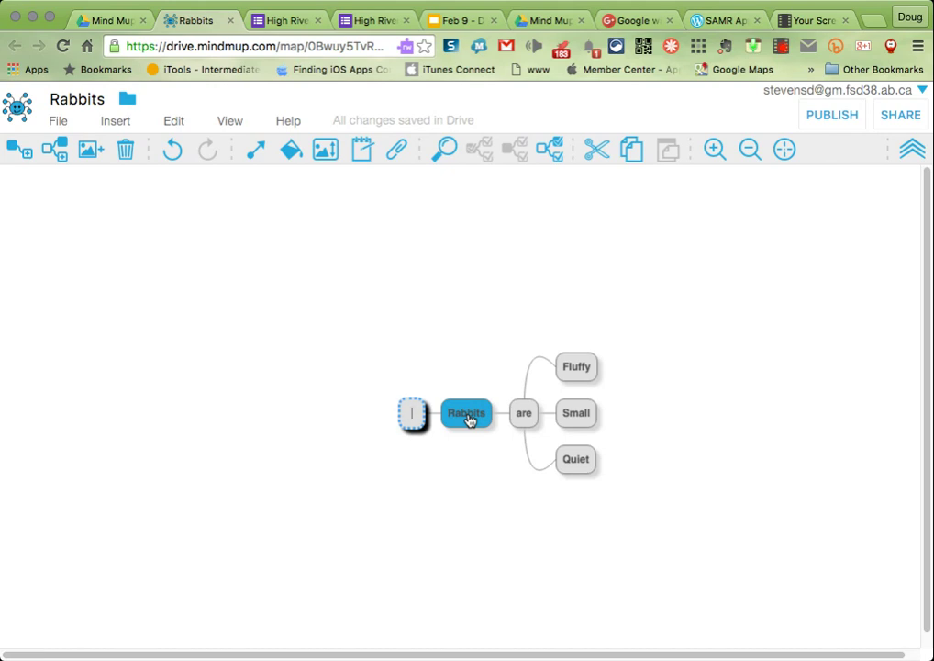
type("I")
type("ike")
key("Return")
- Add the child nodes "Carrots", "Hay" and "Lettuce" to the "like" node
key("Tab")
type("Carrots")
key("Return")
key("Return")
type("Hay")
key("Return")
key("Return")
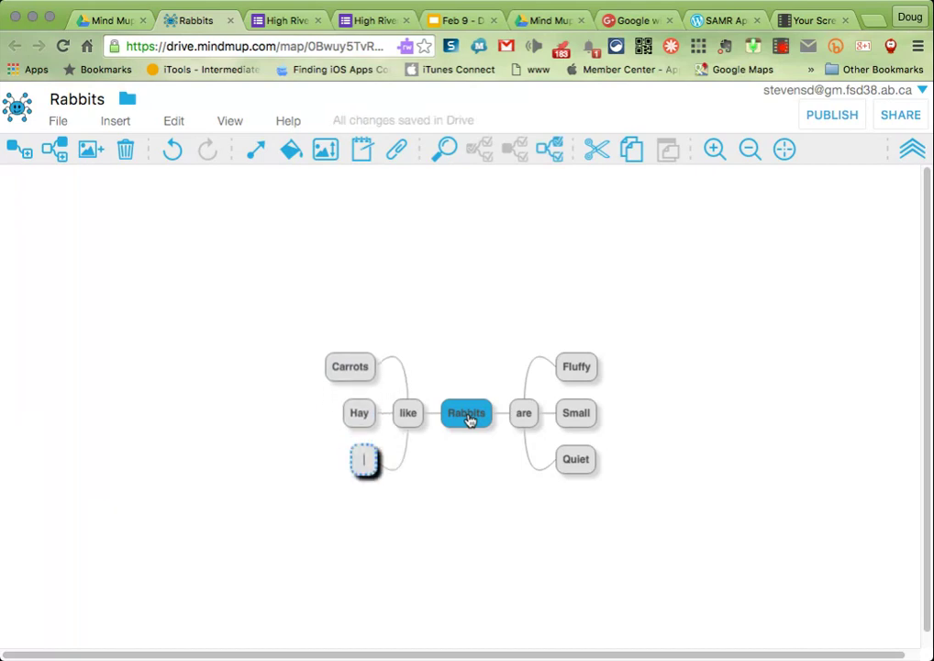
type("Le")
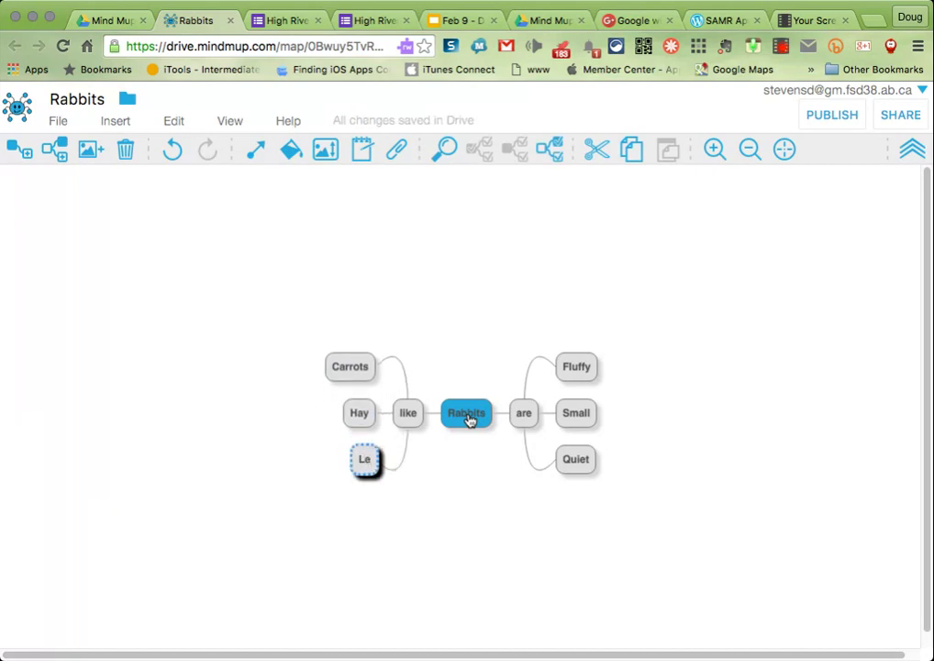
type("ttuce")
key("Return")
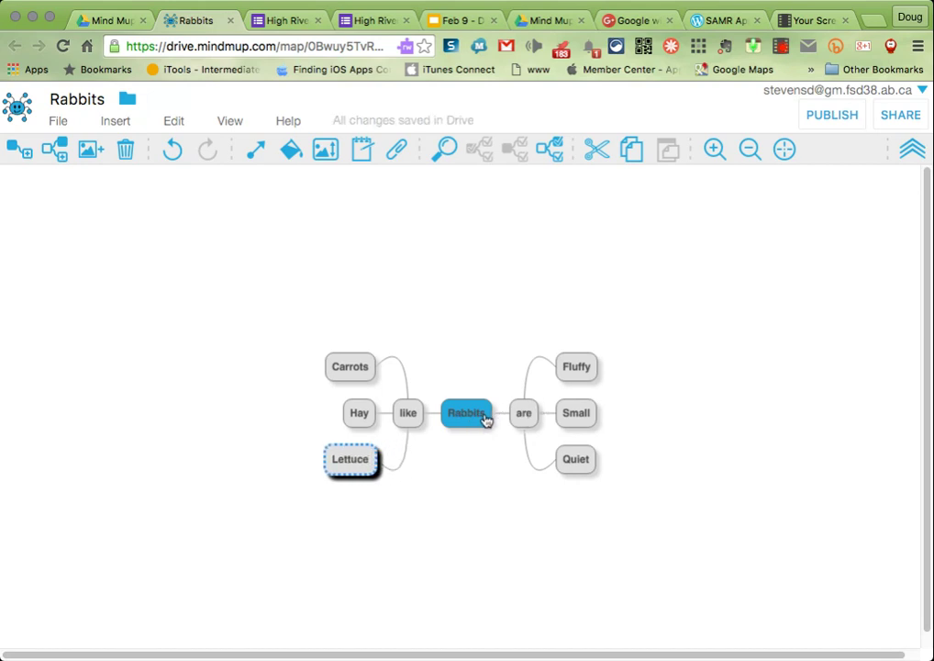
- Add a third child node "do" to the central Rabbits node, discarding any extra empty sibling
left_click(481, 420)
key("Tab")
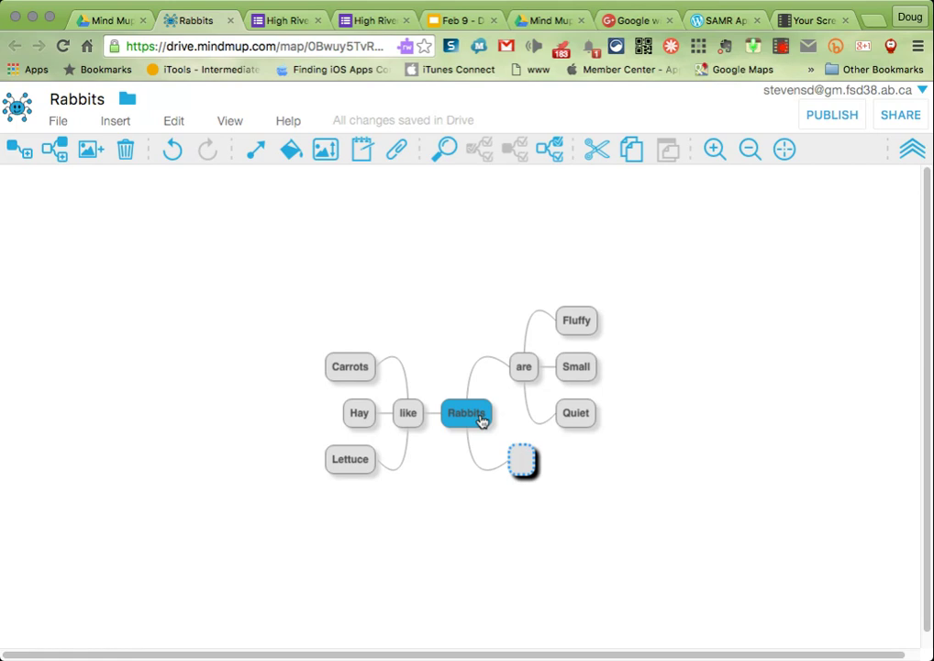
type("do")
key("Return")
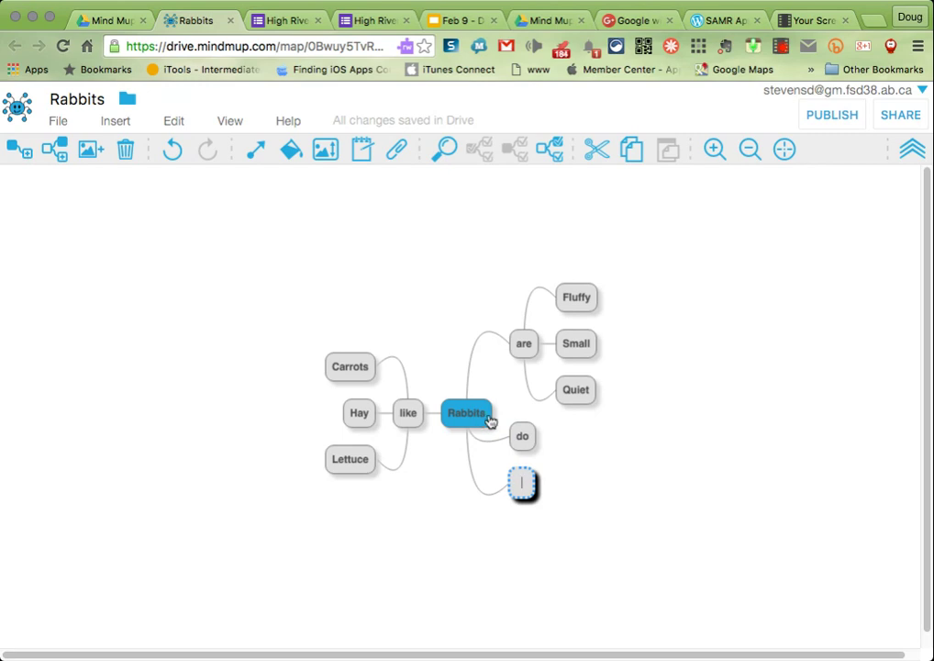
key("Escape")
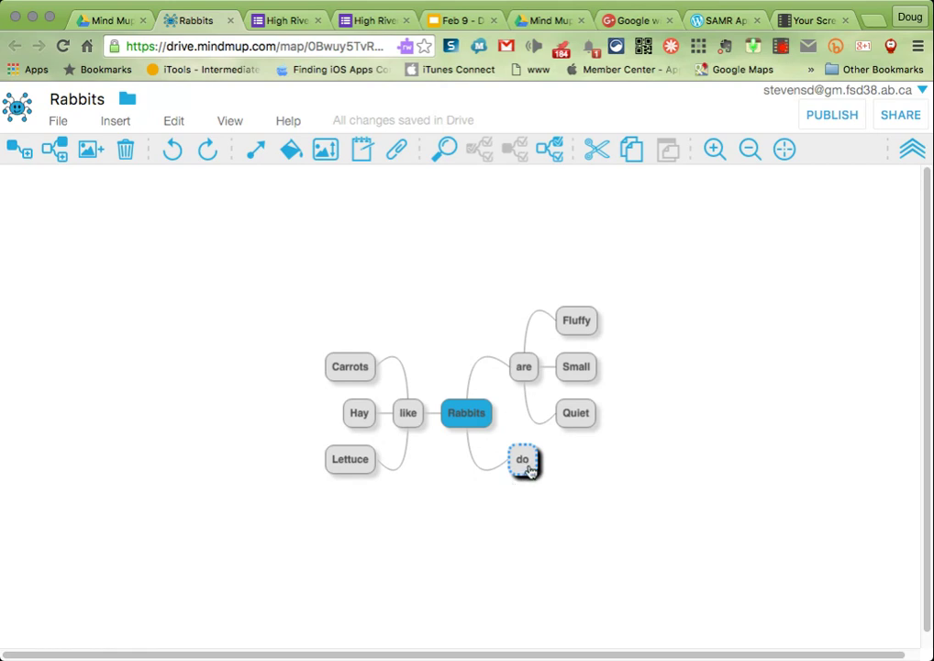
- Add the child nodes "jump high", "hide" and "run fast" to the "do" node
key("Tab")
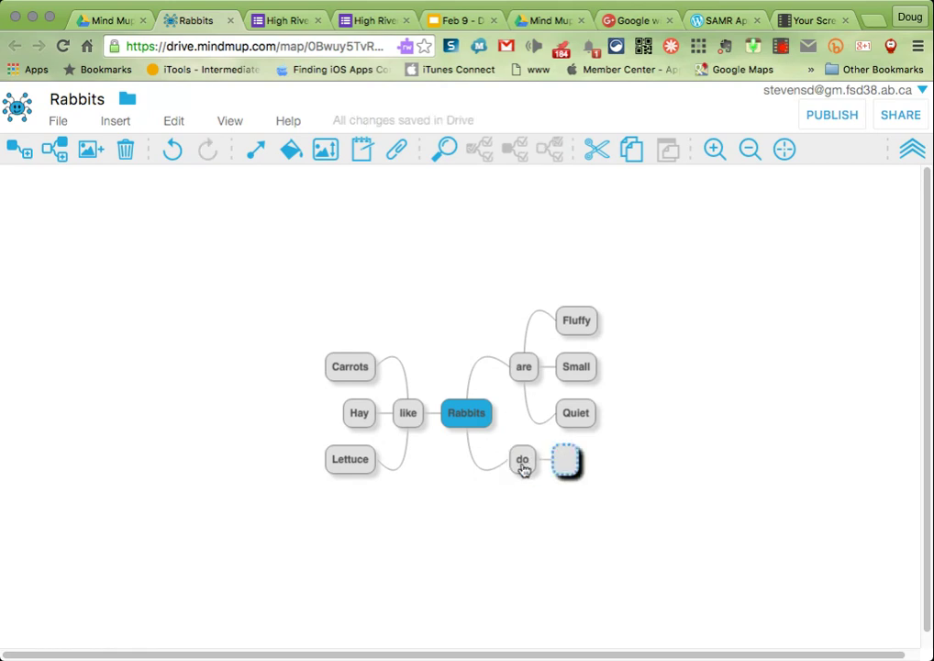
type("jump high")
key("Return")
key("Return")
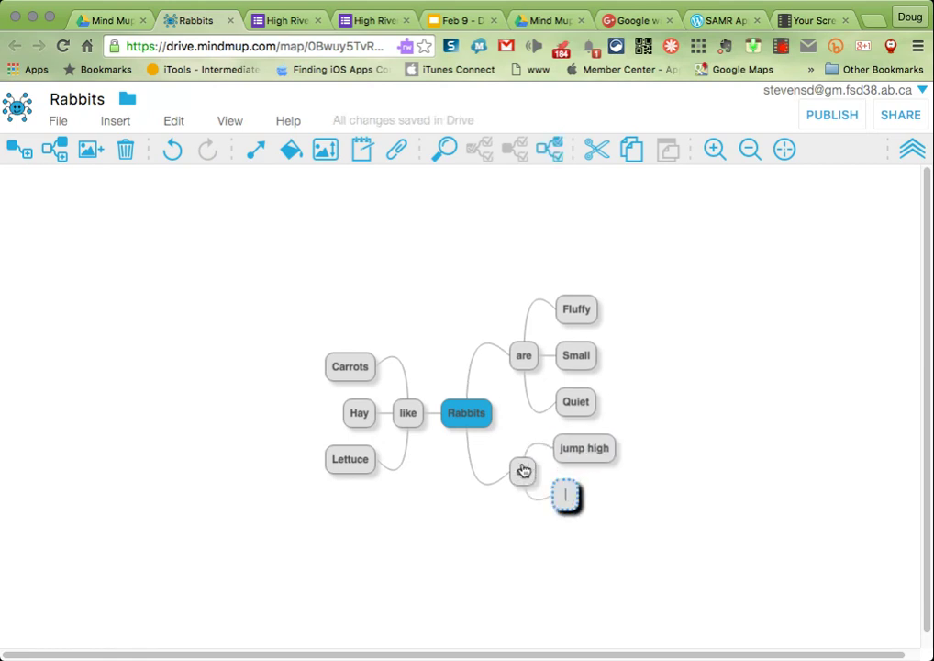
type("hide")
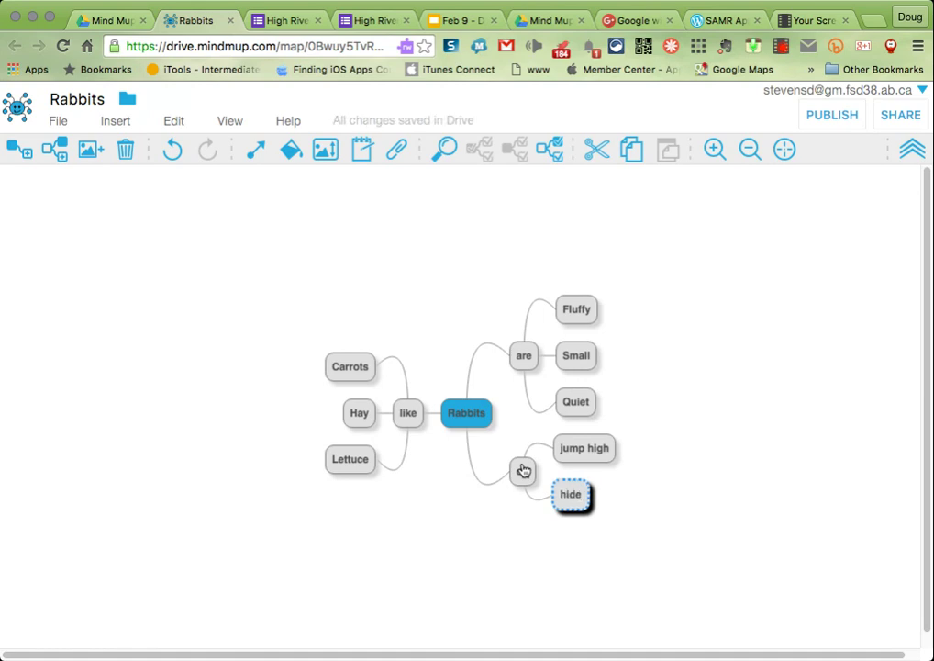
key("Return")
type("run f")
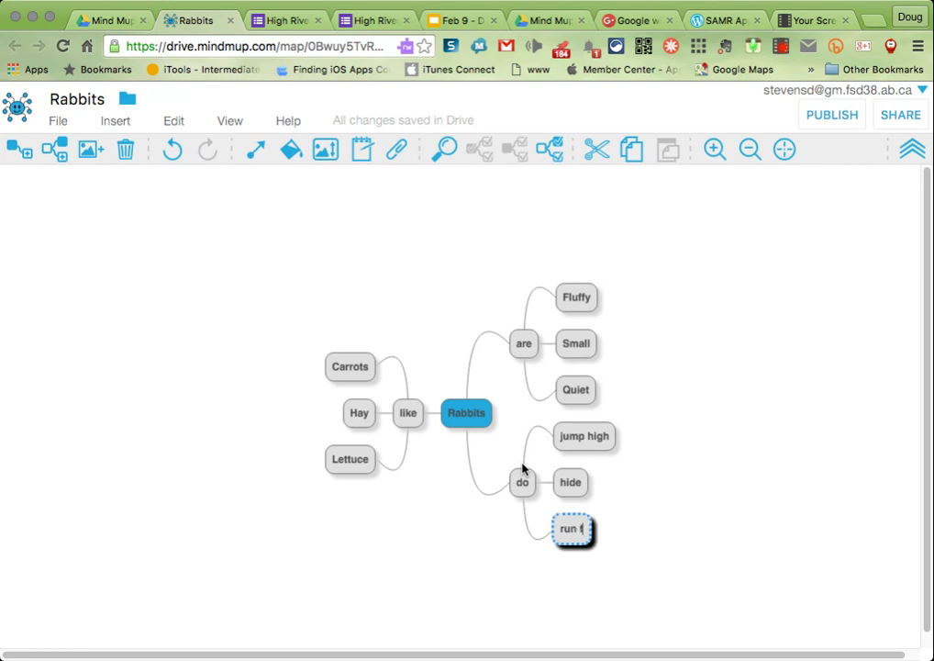
type("ast")
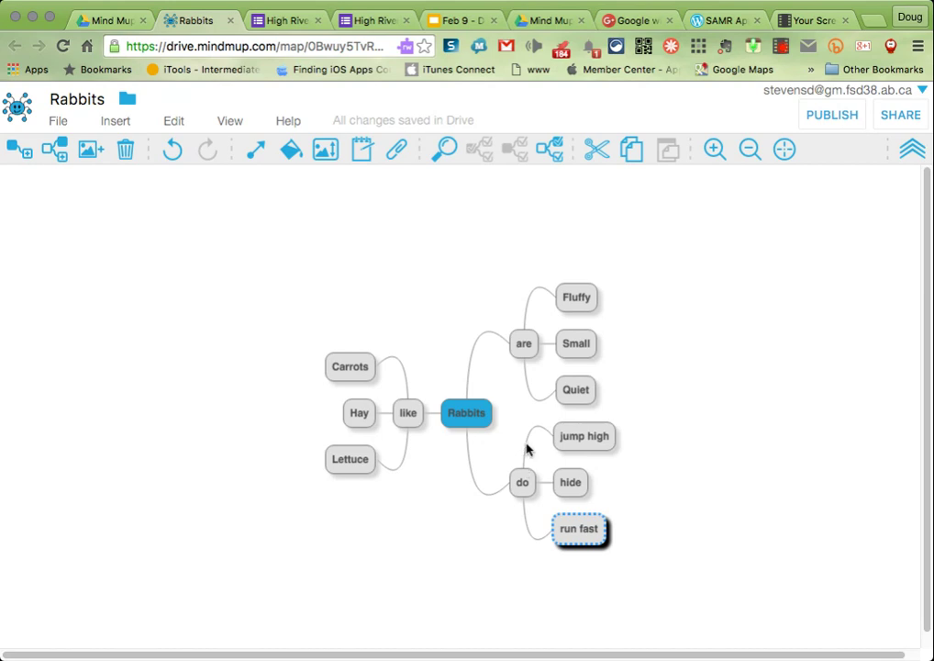
- Change the color of the "Fluffy" node to bright green
left_click(574, 311)
right_click(575, 311)
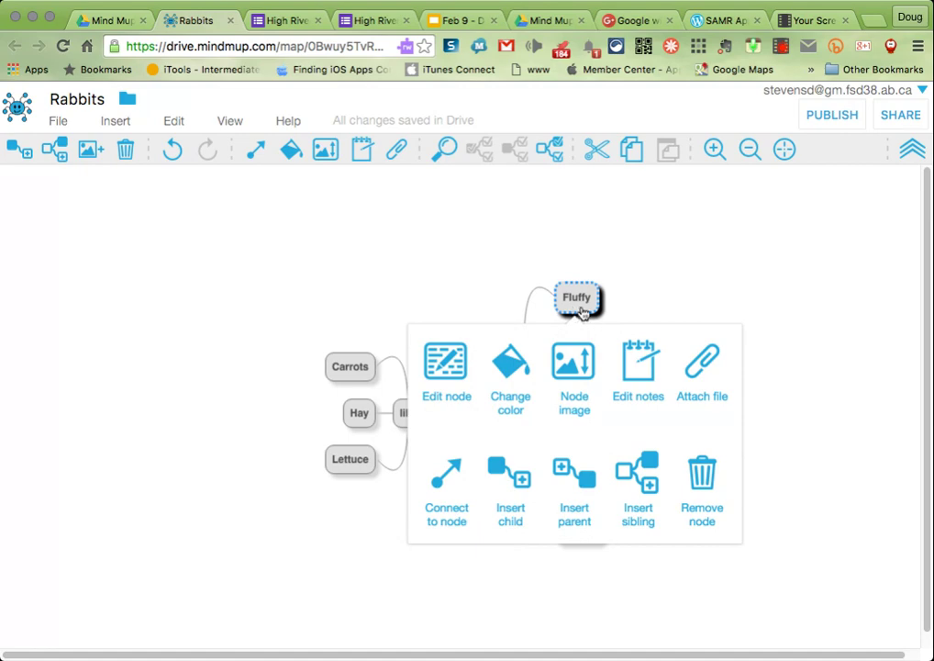
left_click(506, 384)
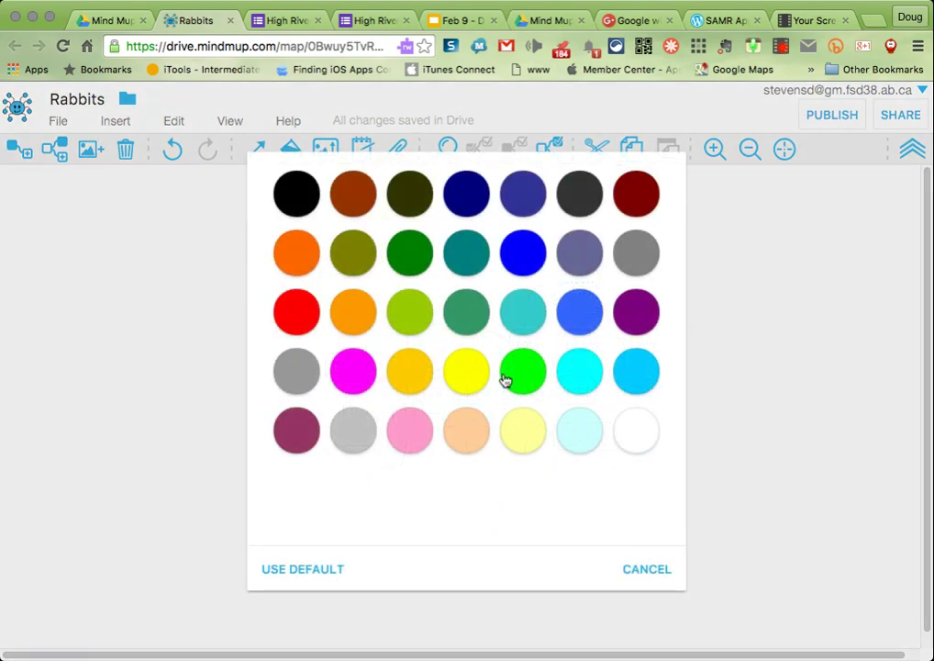
left_click(523, 377)
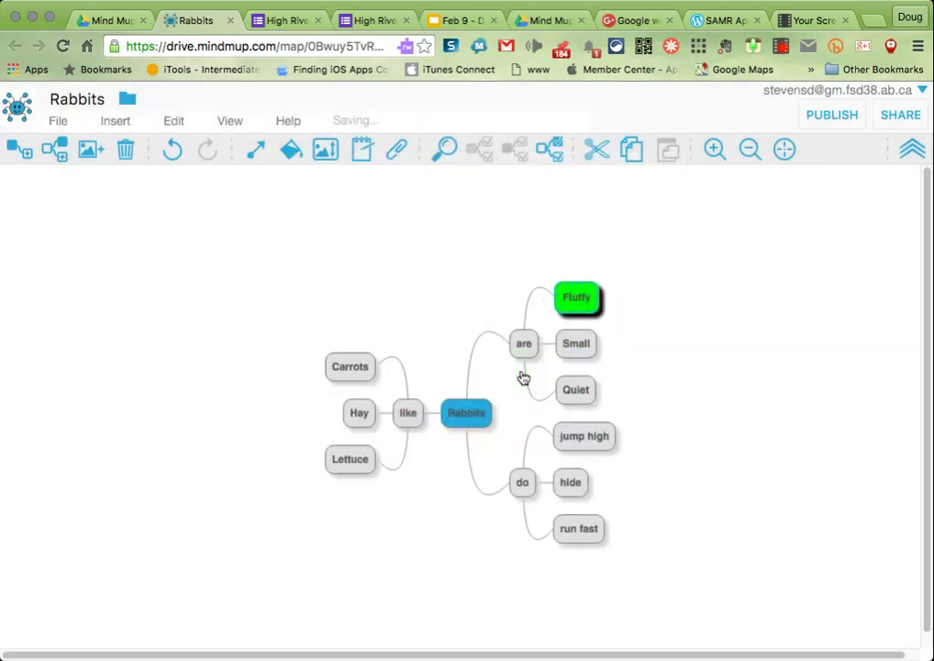
- Change the color of the "Quiet" and "Small" nodes to the same bright green as "Fluffy"
left_click(576, 349)
left_click(575, 394, "shift")
right_click(575, 394)
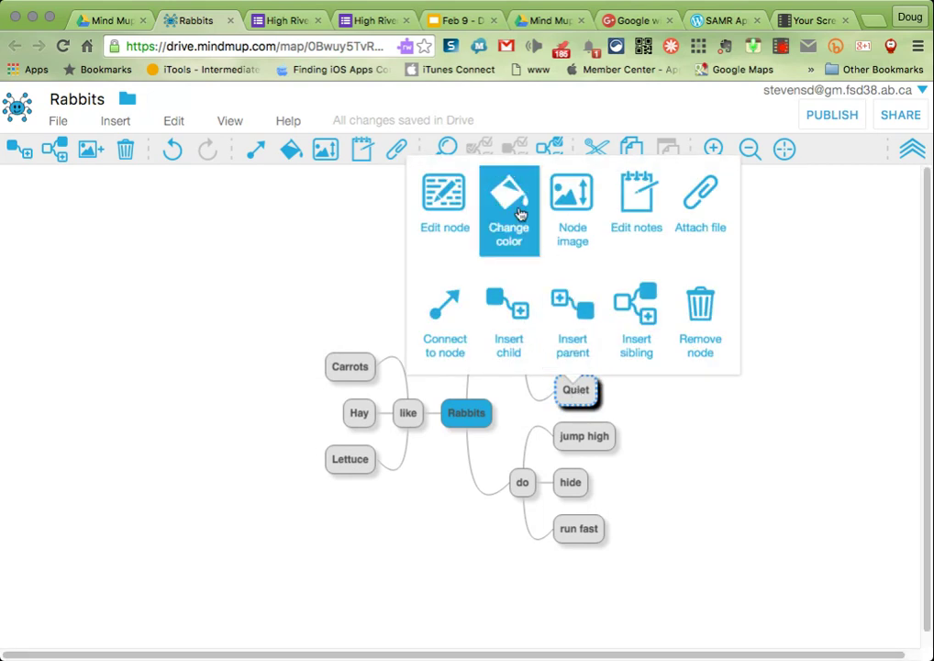
left_click(519, 213)
left_click(528, 372)
right_click(572, 342)
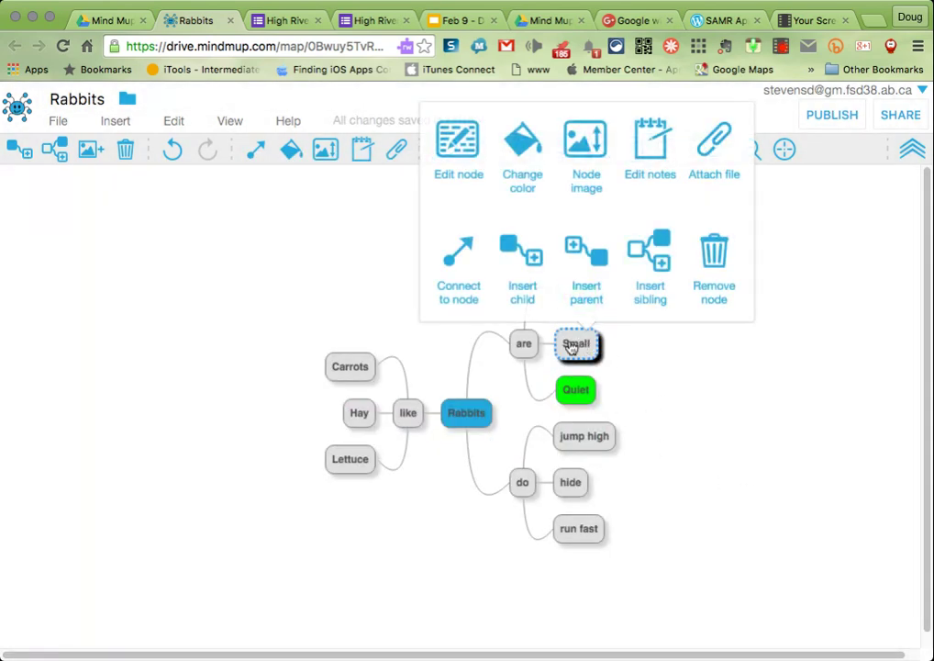
left_click(537, 163)
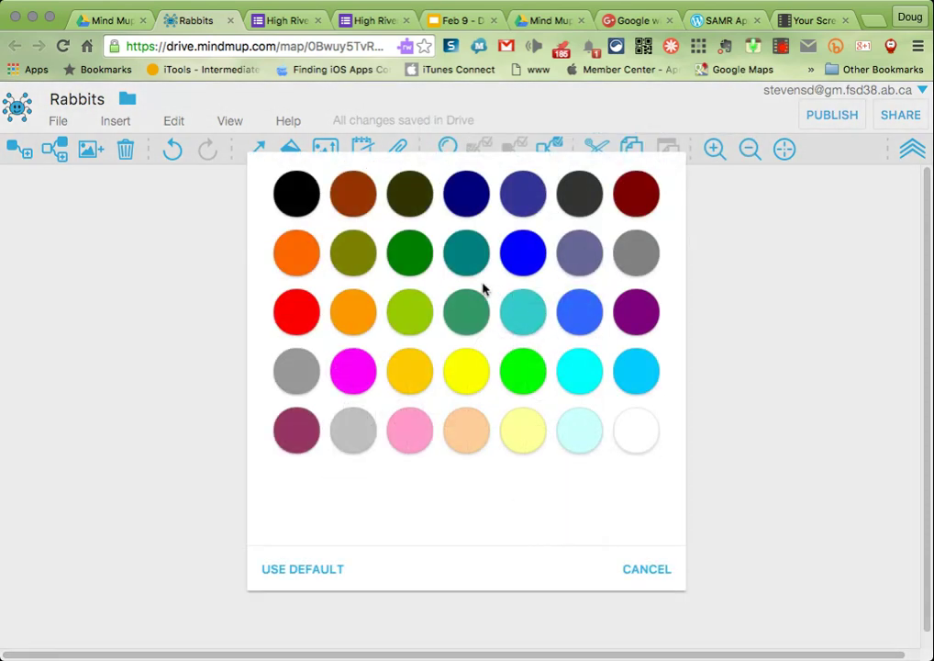
left_click(510, 379)
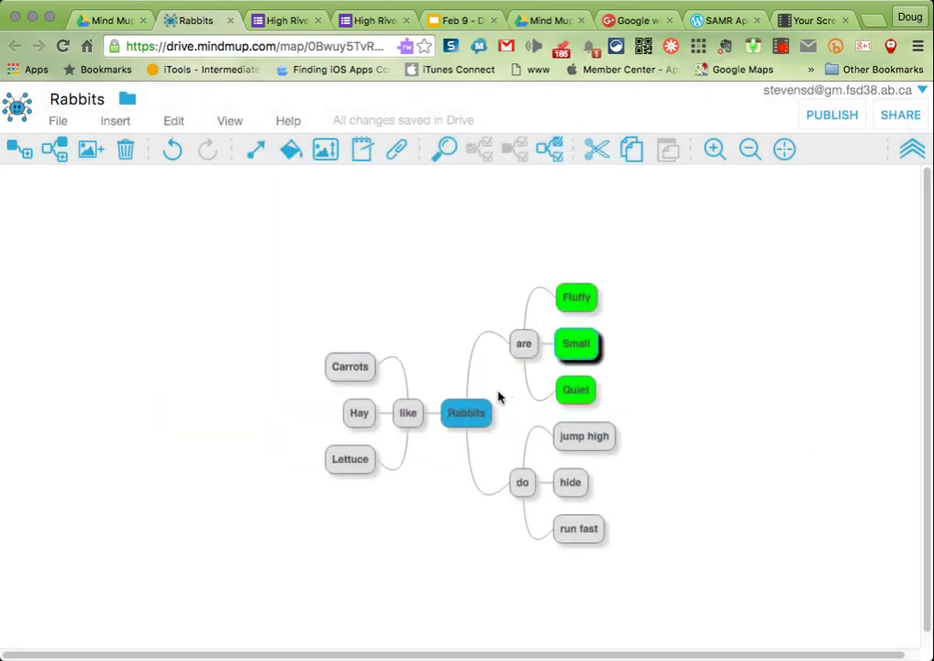
- Add the yellow tower picture from the 2015-08-25 album in Photos from posts as the "Carrots" node's image, and save it
left_click(351, 371)
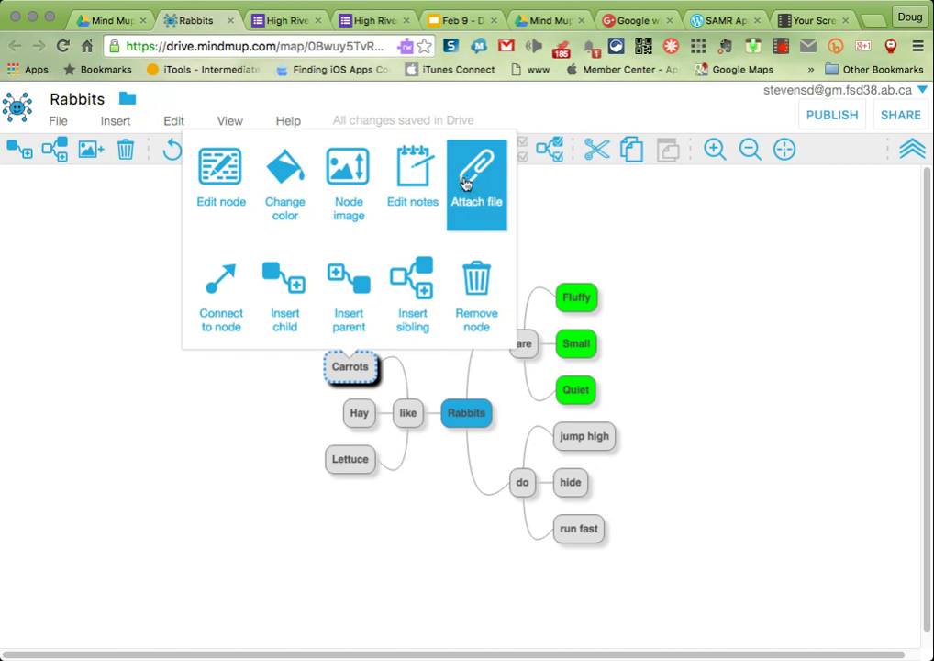
left_click(353, 181)
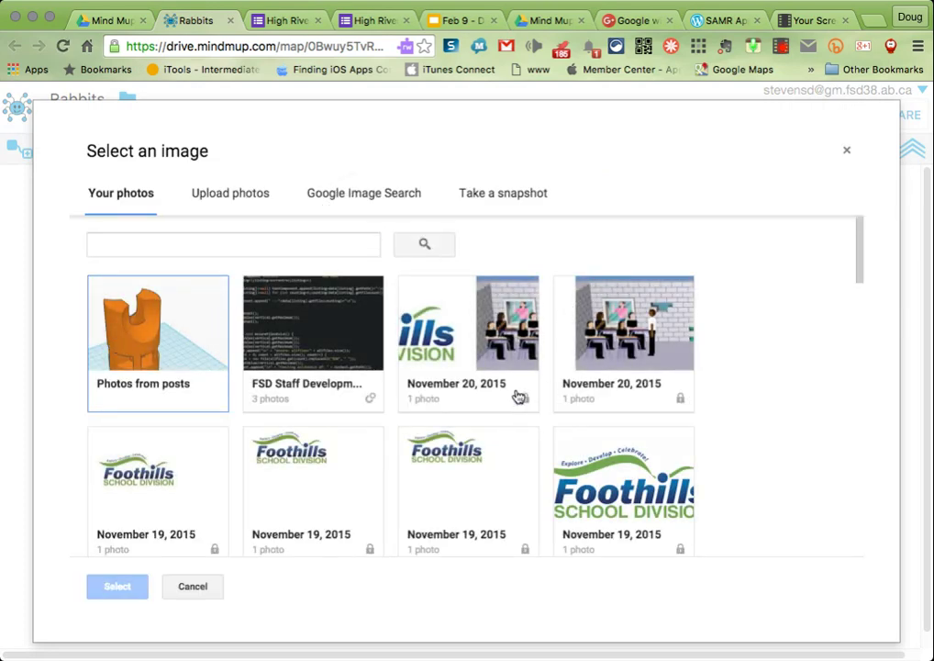
scroll(498, 475, "down", 7)
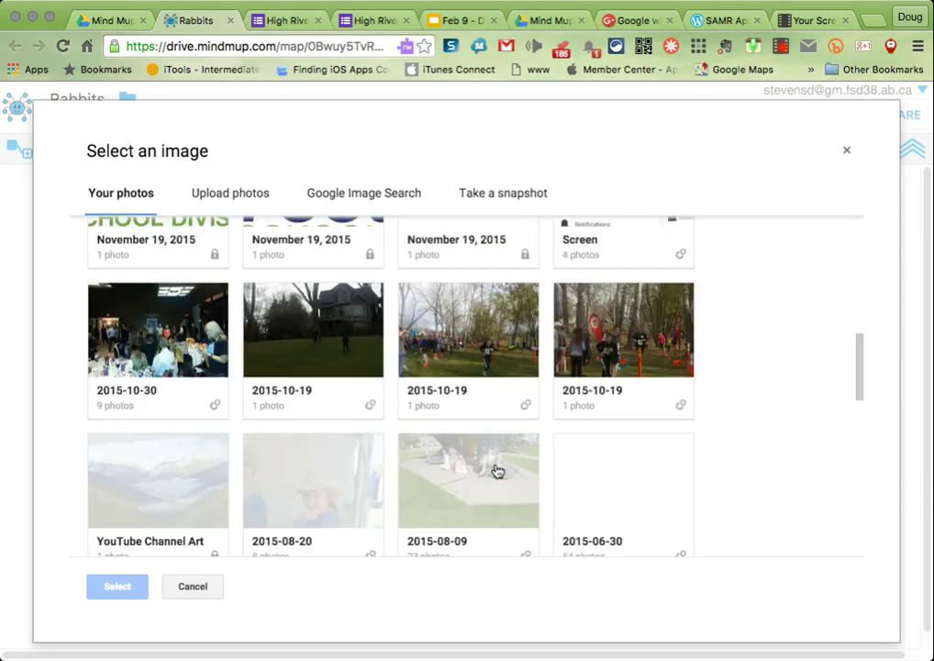
scroll(496, 471, "down", 3)
scroll(496, 470, "up", 5)
scroll(495, 470, "up", 3)
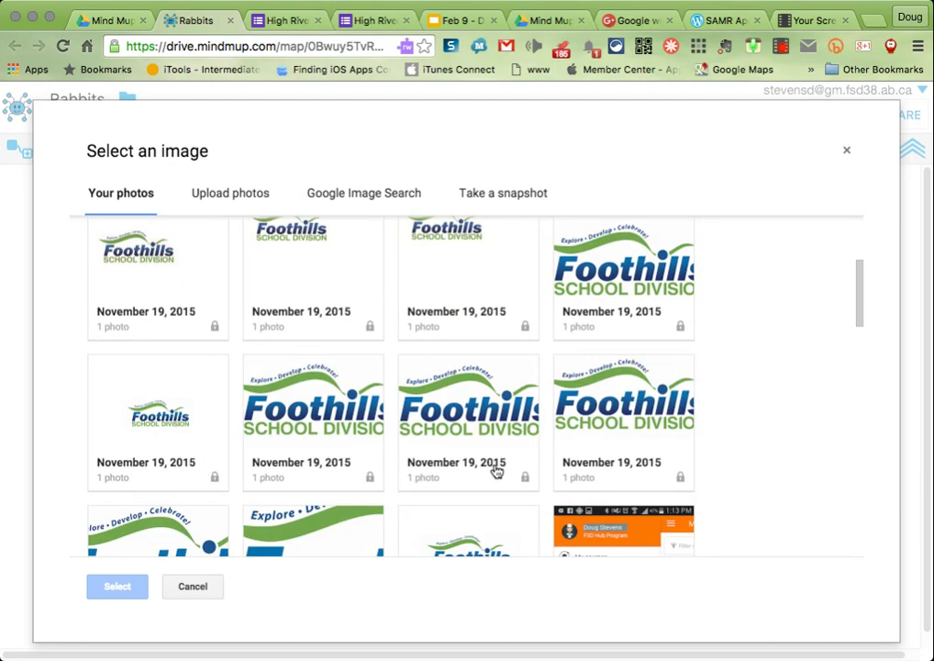
scroll(500, 469, "up", 4)
scroll(415, 470, "down", 8)
scroll(415, 470, "up", 6)
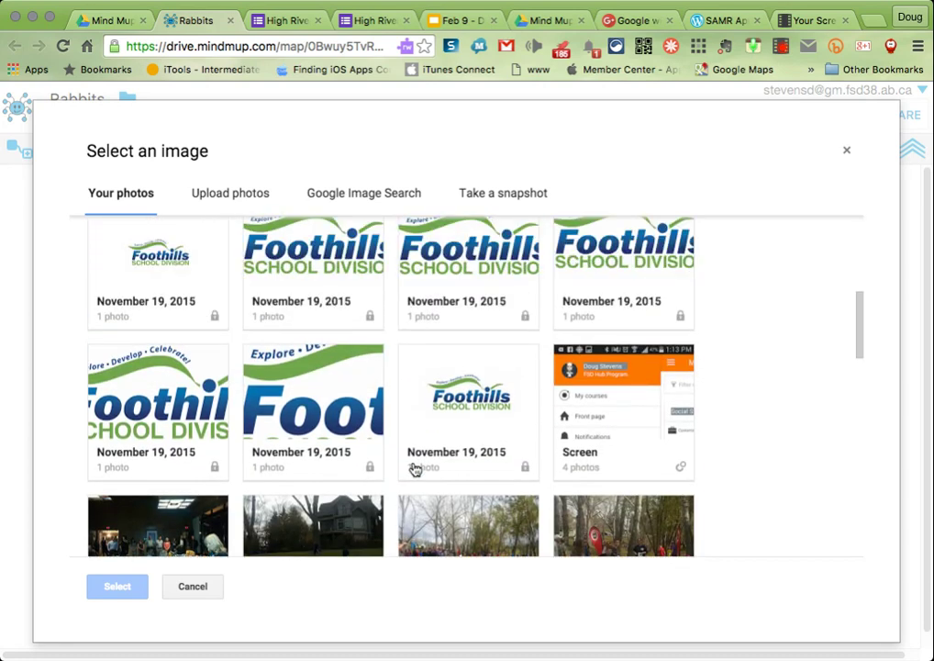
scroll(415, 469, "up", 1)
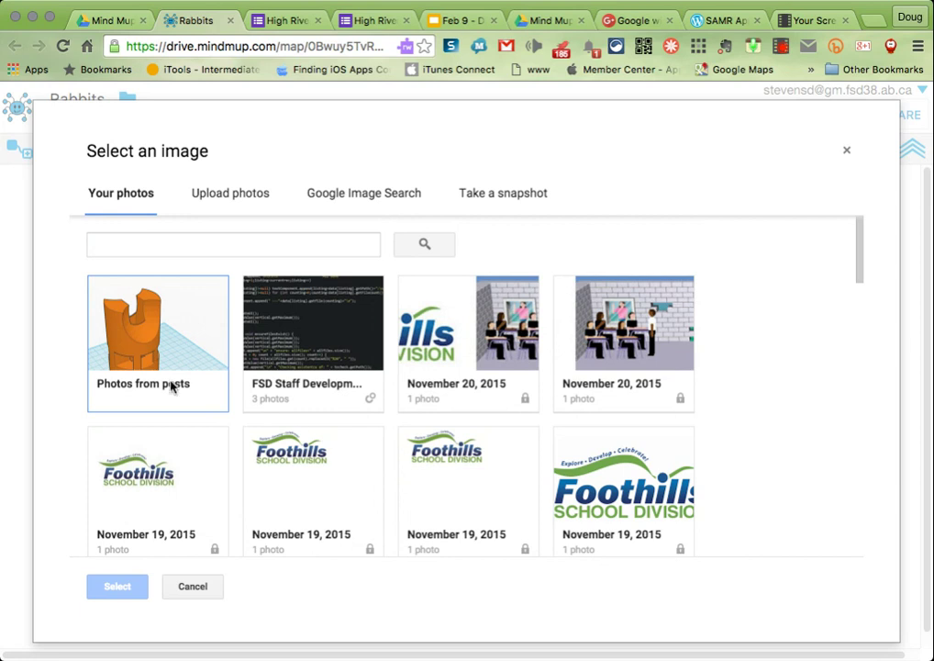
left_click(112, 356)
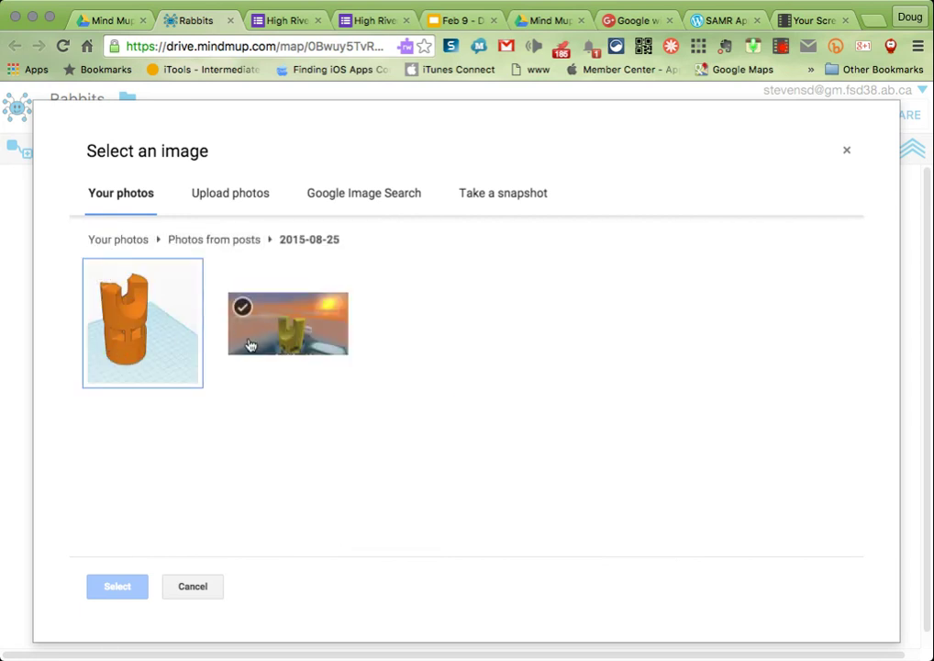
double_click(278, 333)
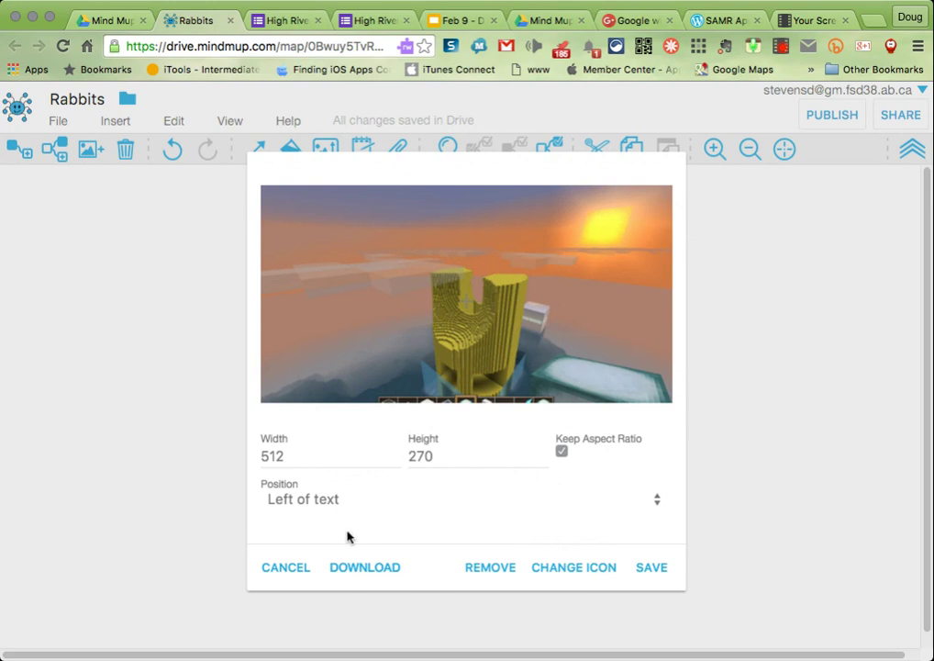
left_click(658, 579)
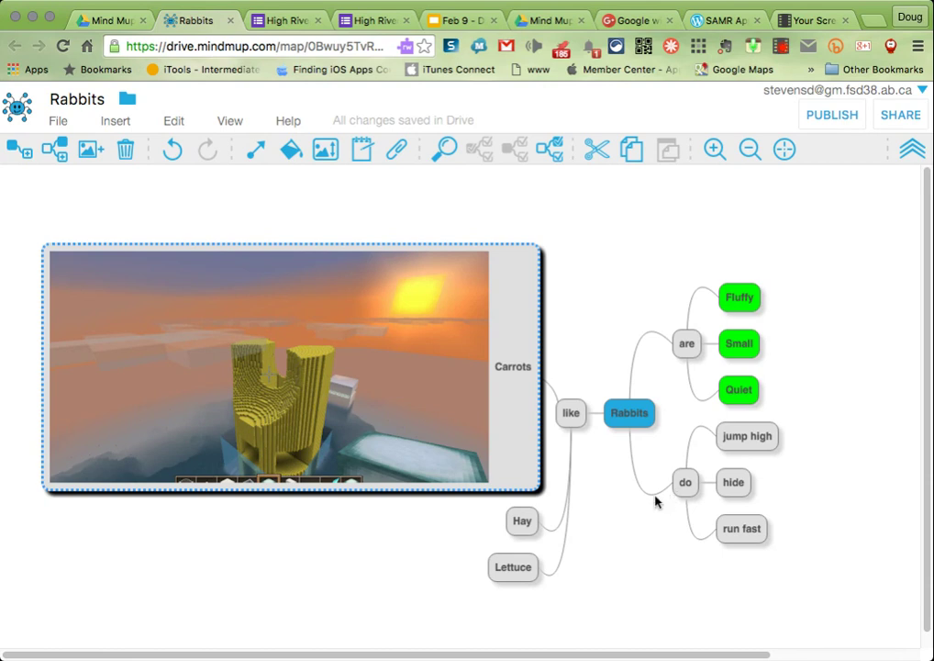
- Attach "Copy of Frayer Model" from the Graphic Organizers folder in Google Drive to the "Hay" node and preview the attachment
right_click(525, 530)
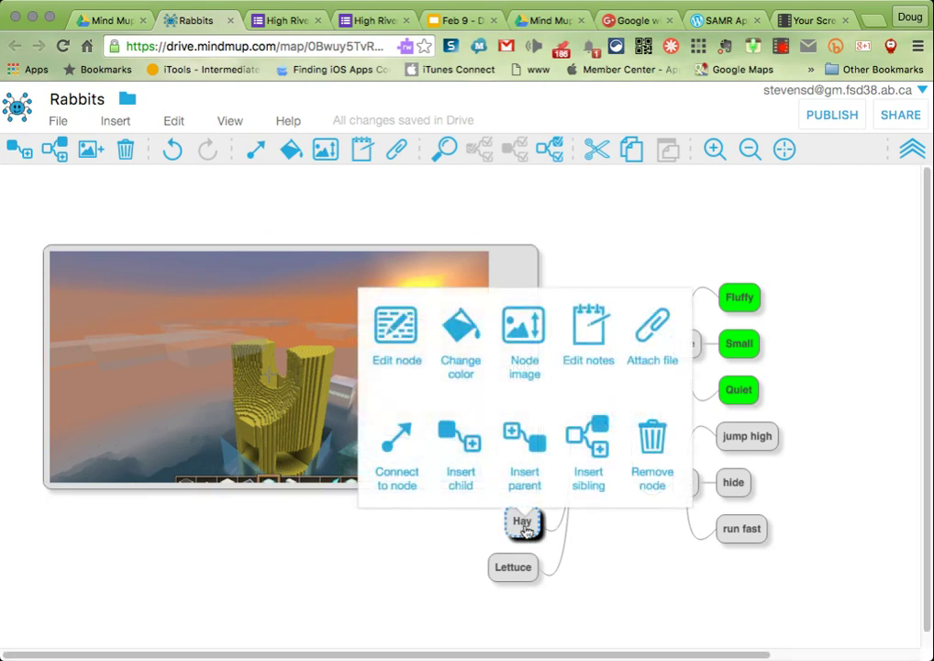
left_click(661, 335)
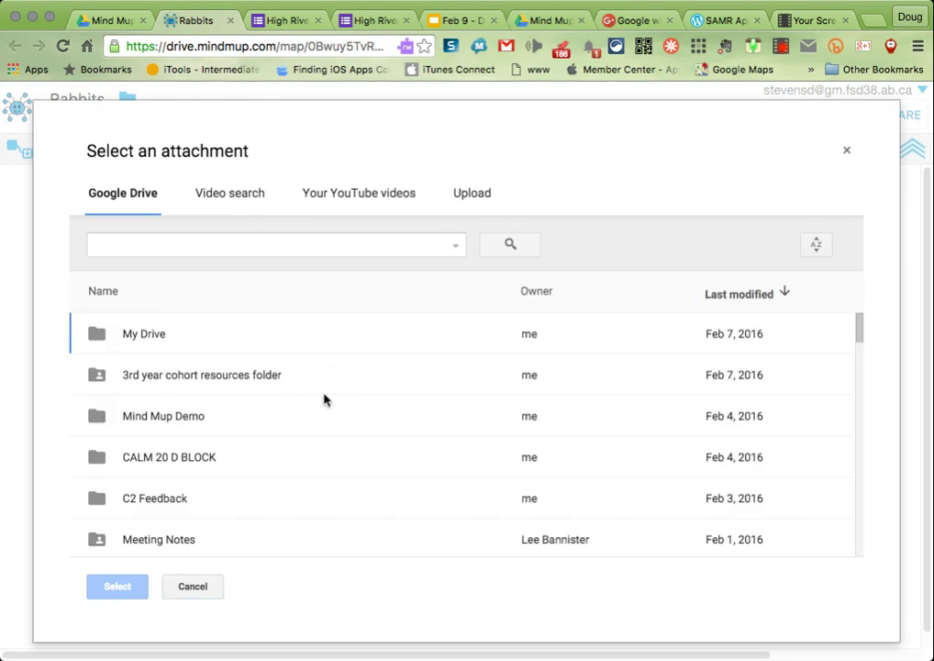
scroll(323, 401, "down", 15)
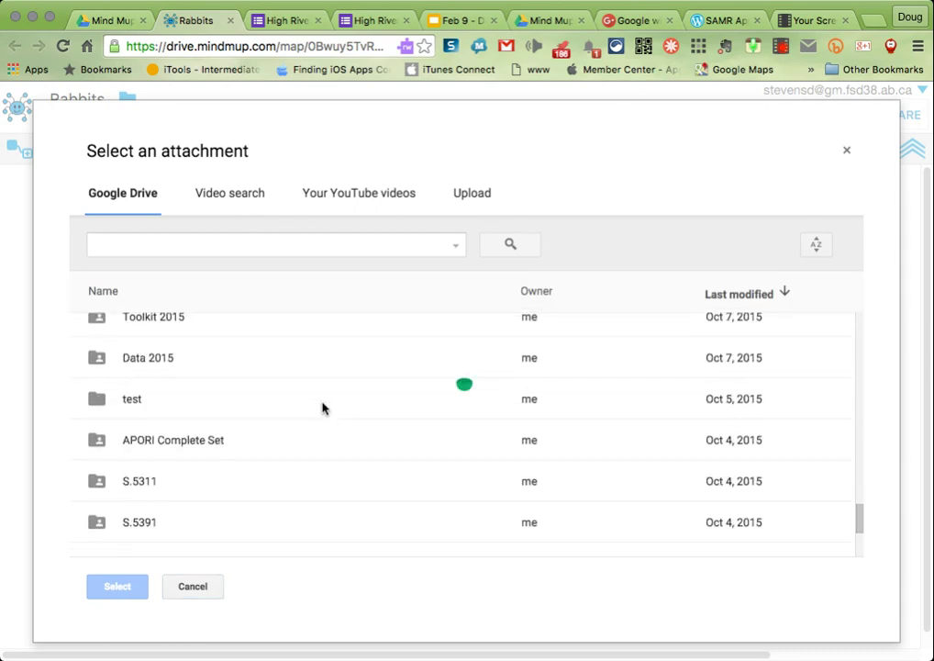
scroll(324, 407, "down", 10)
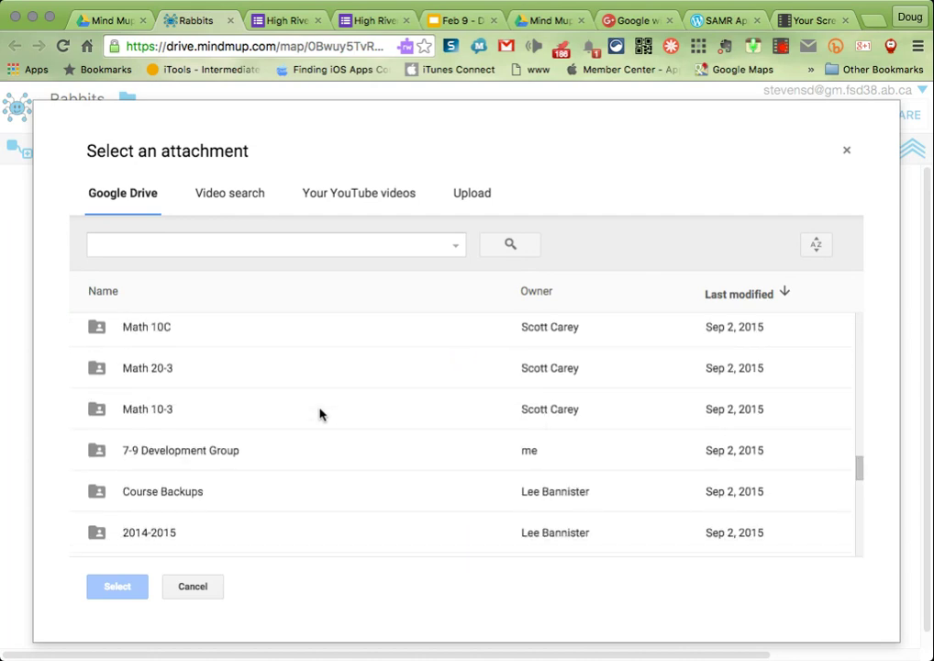
scroll(320, 413, "down", 5)
scroll(316, 415, "up", 5)
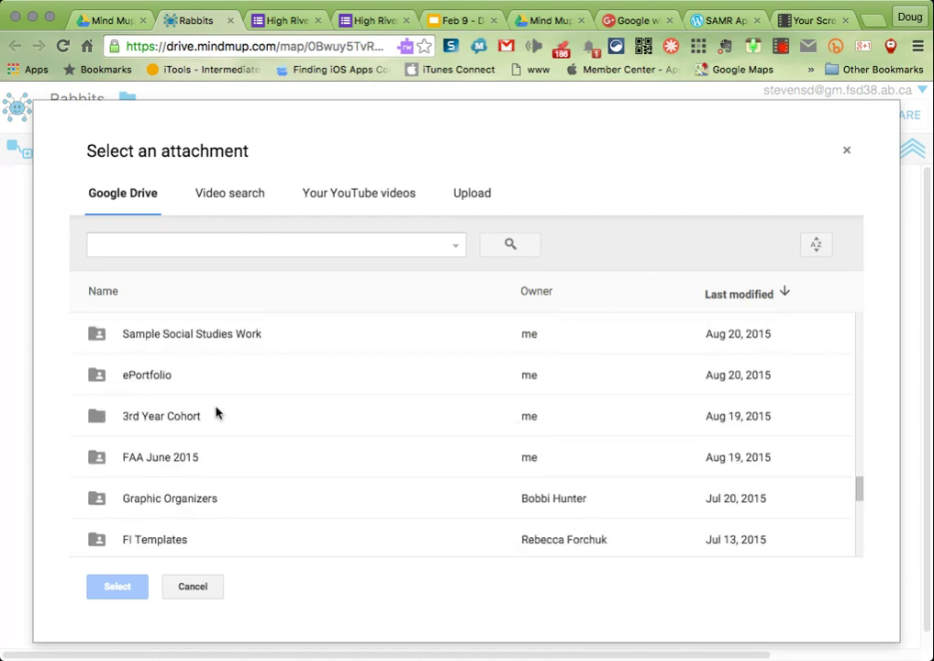
scroll(217, 535, "up", 4)
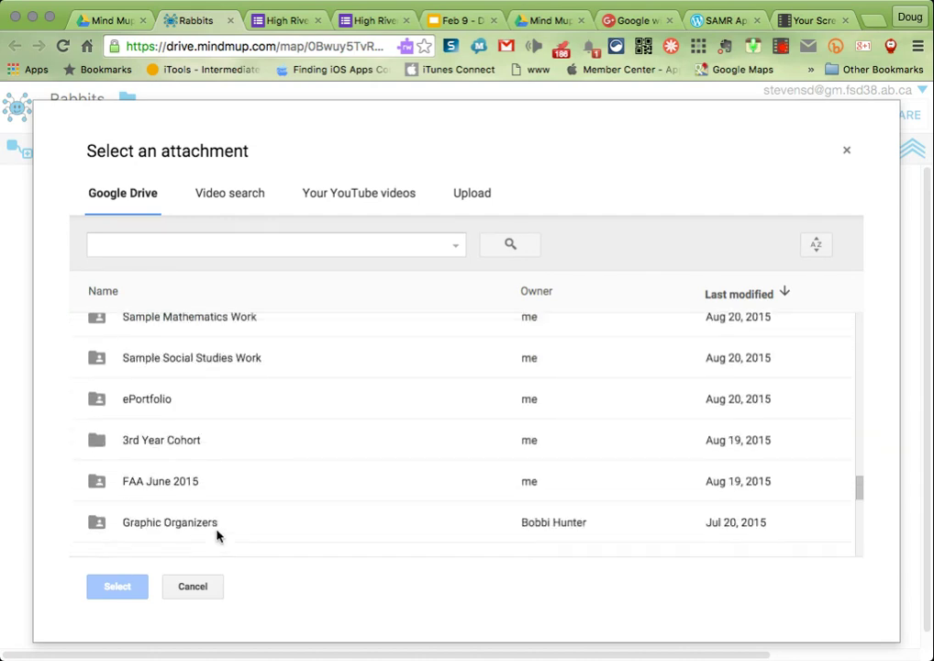
double_click(198, 523)
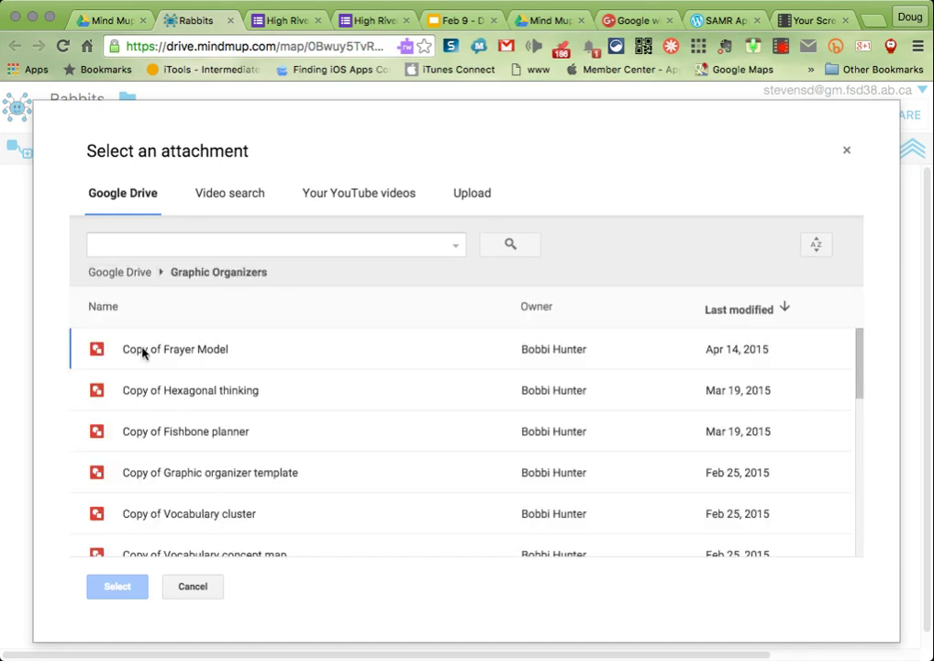
left_click(142, 358)
left_click(117, 585)
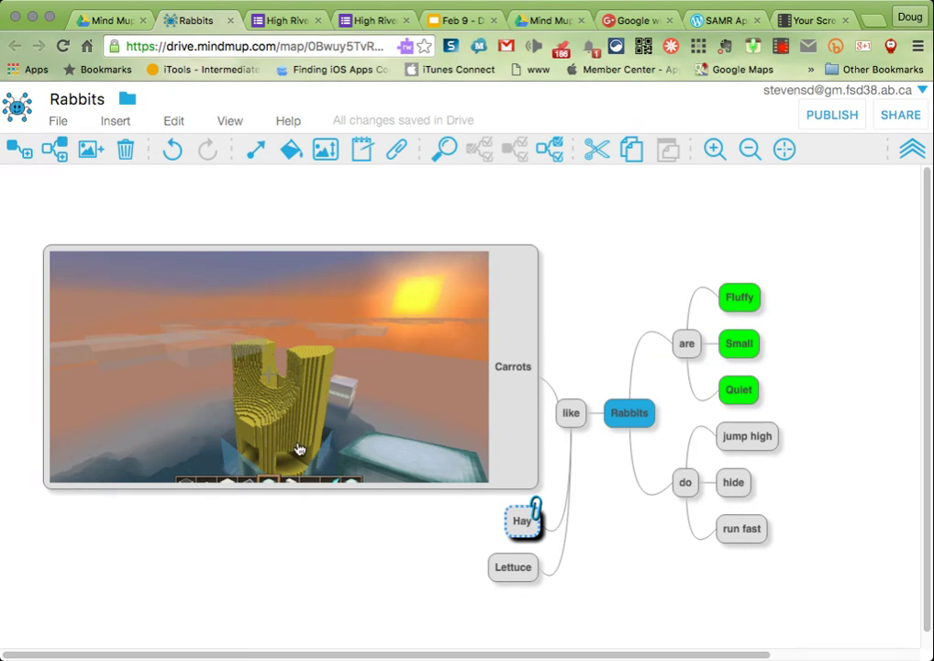
left_click(537, 506)
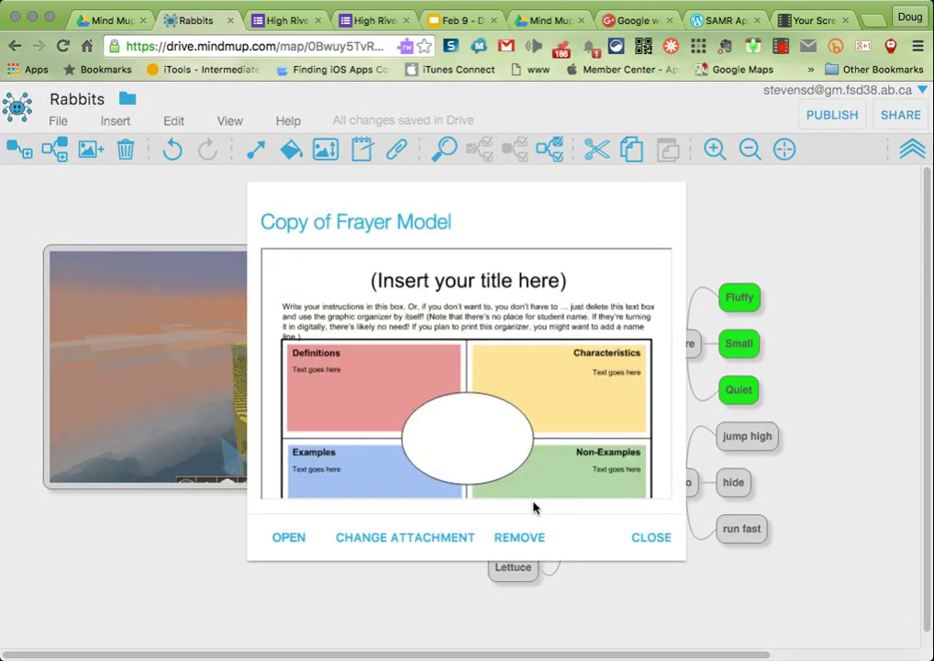
left_click(650, 537)
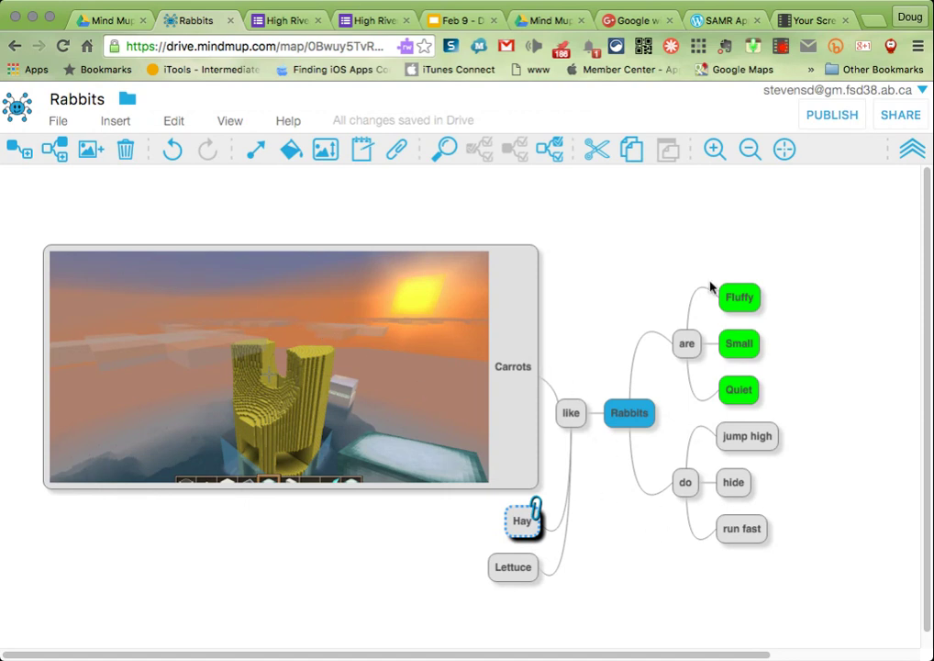
- Move the "Fluffy" node higher above its siblings in the "are" branch, and try to move the "Small" node sideways
left_click_drag(739, 312, 697, 263)
left_click_drag(734, 344, 771, 354)
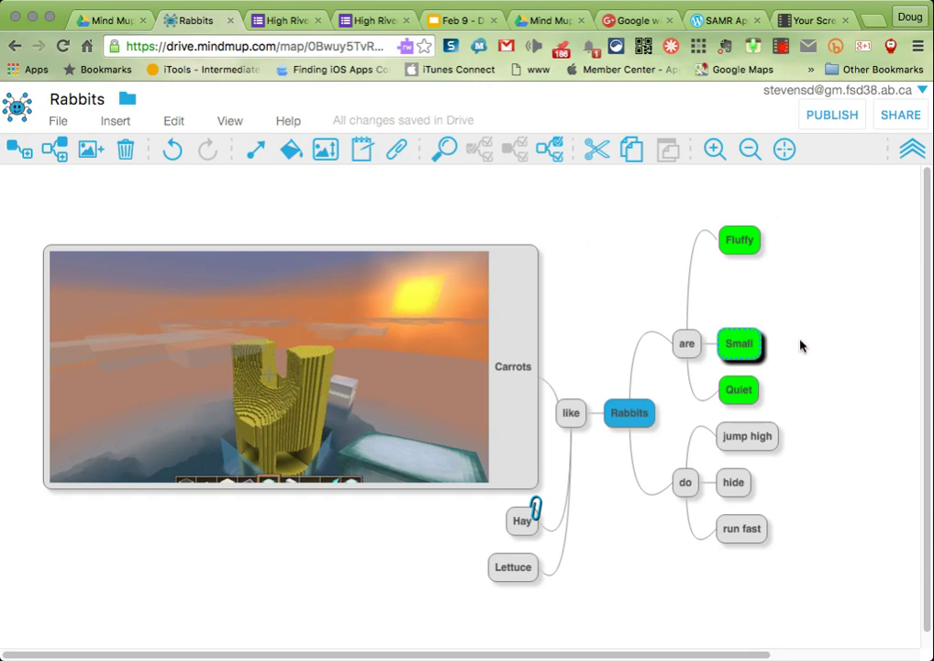
- Review the map's sharing settings and the available permission levels, leaving the access at "Can edit"
left_click(903, 127)
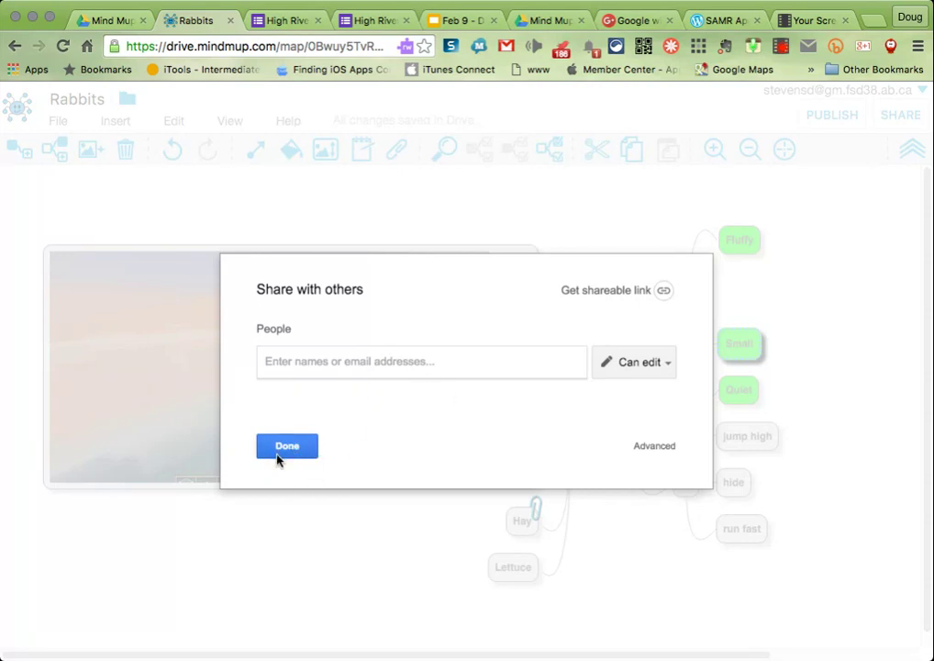
left_click(604, 371)
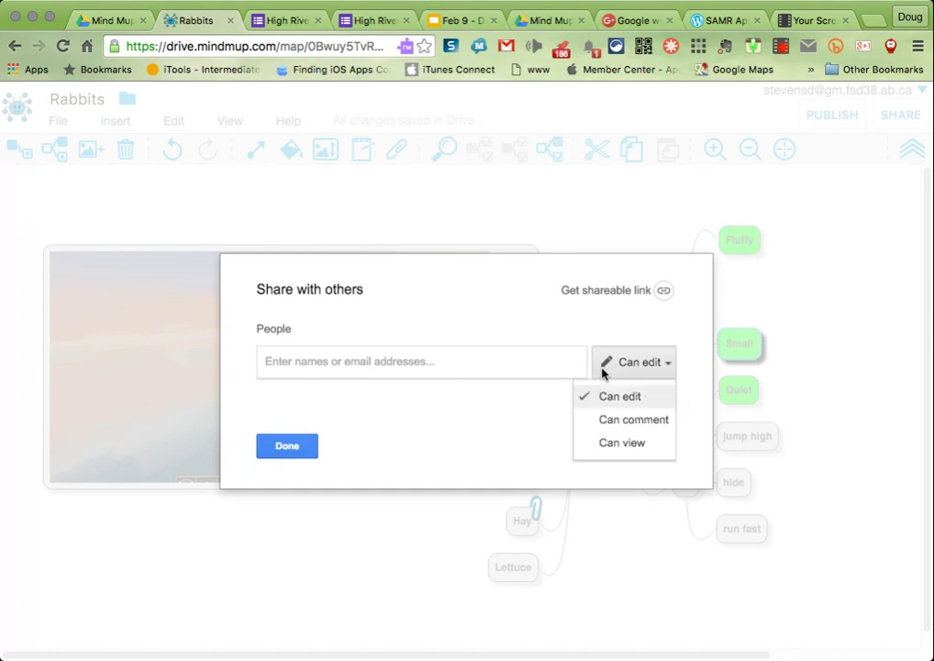
left_click(355, 422)
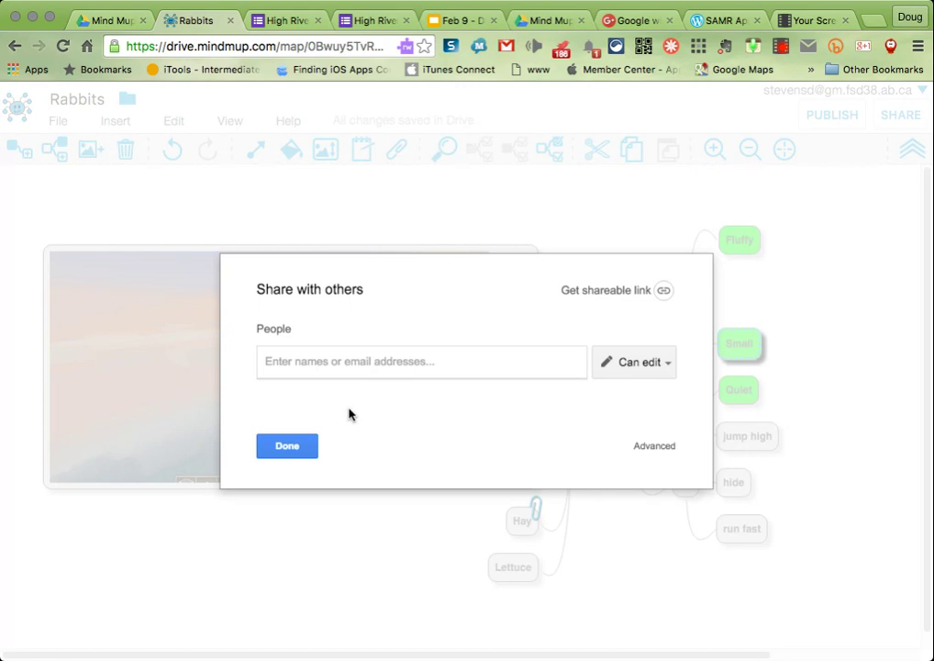
left_click(288, 447)
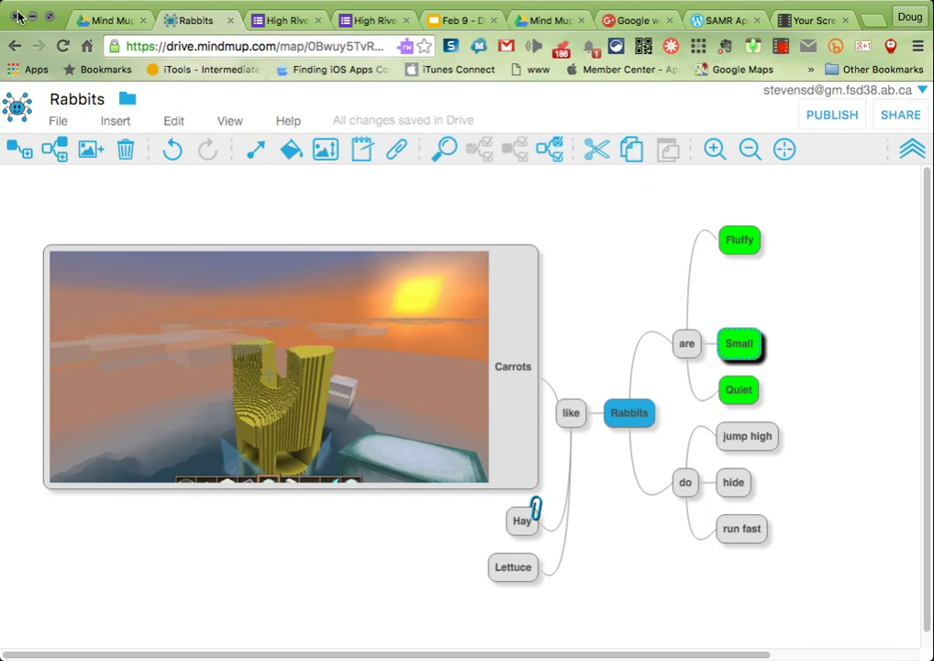
- Check the Rabbits map in the Mind Mup Demo folder in Google Drive, and return to the mind map
left_click(110, 20)
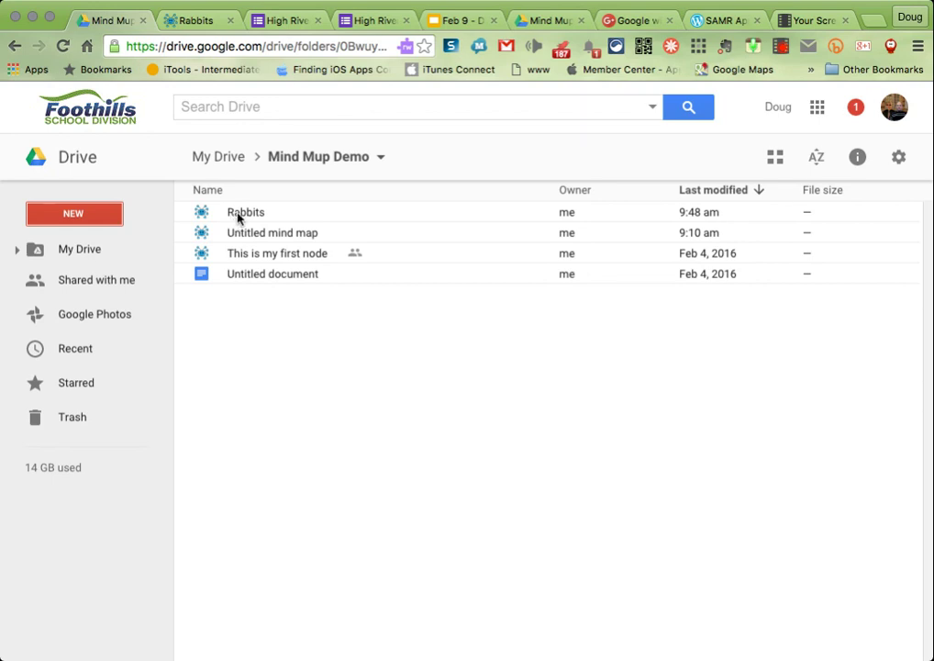
left_click(186, 20)
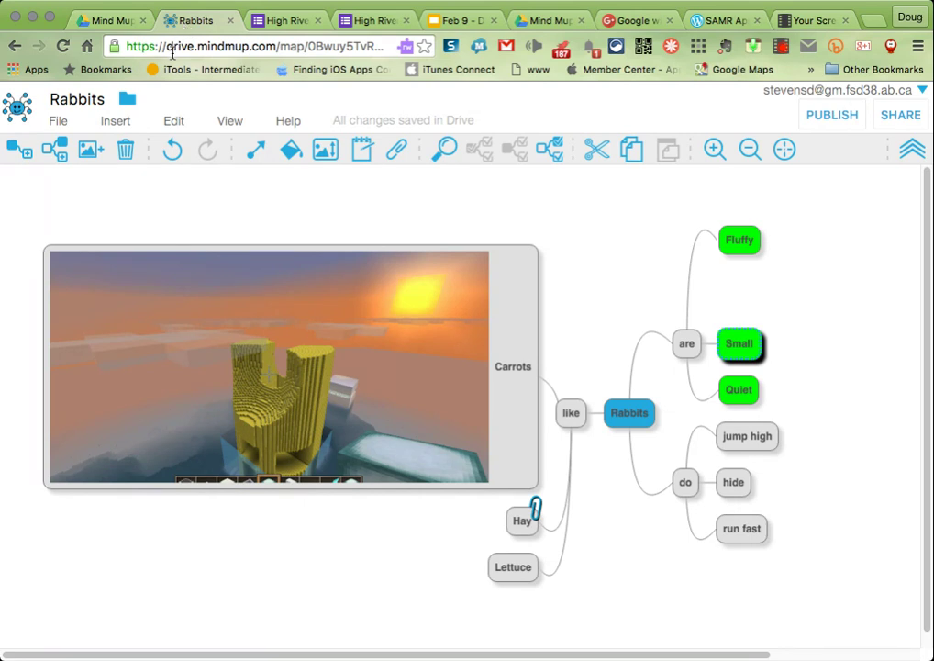